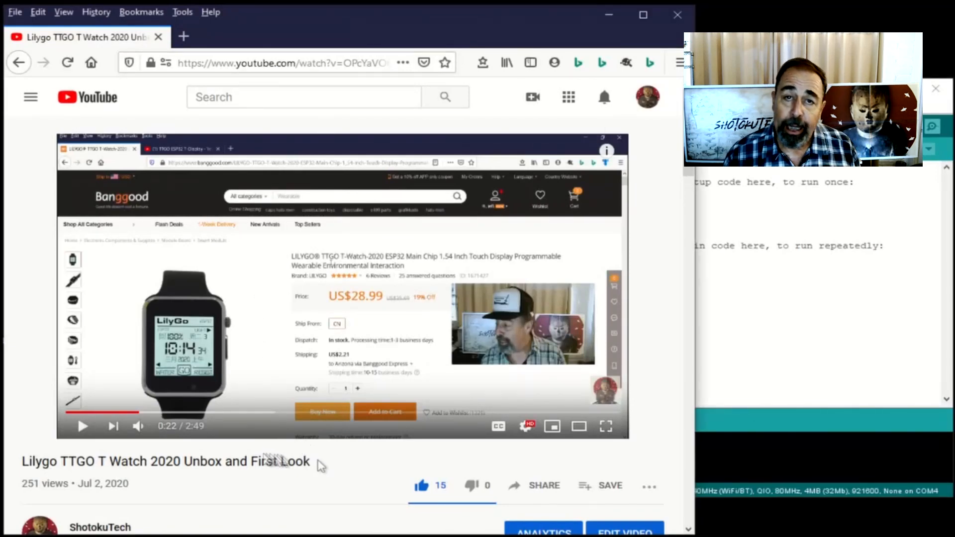
# - Mute the video, expand its description and open the github.com TTGO_TWatch_Library link in a new tab
pyautogui.moveTo(313, 463)
pyautogui.mouseDown()
pyautogui.moveTo(127, 486)
pyautogui.moveTo(26, 463)
pyautogui.mouseUp()
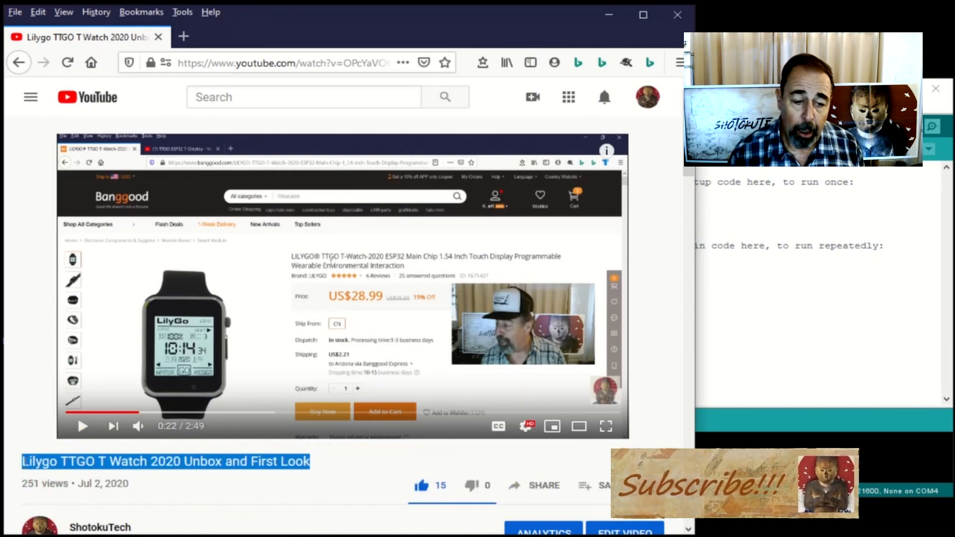
pyautogui.press('m')
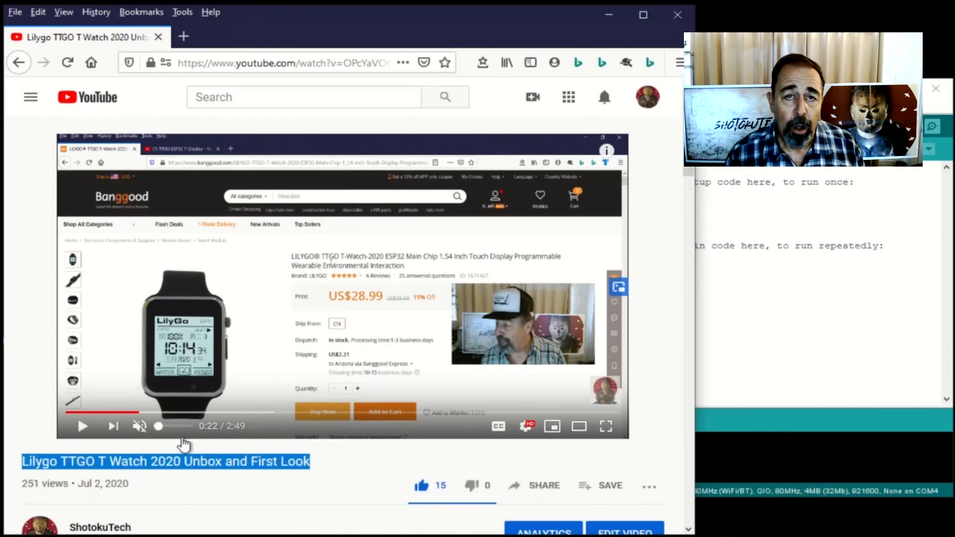
pyautogui.scroll(-1, 366, 469)
pyautogui.scroll(-3, 366, 469)
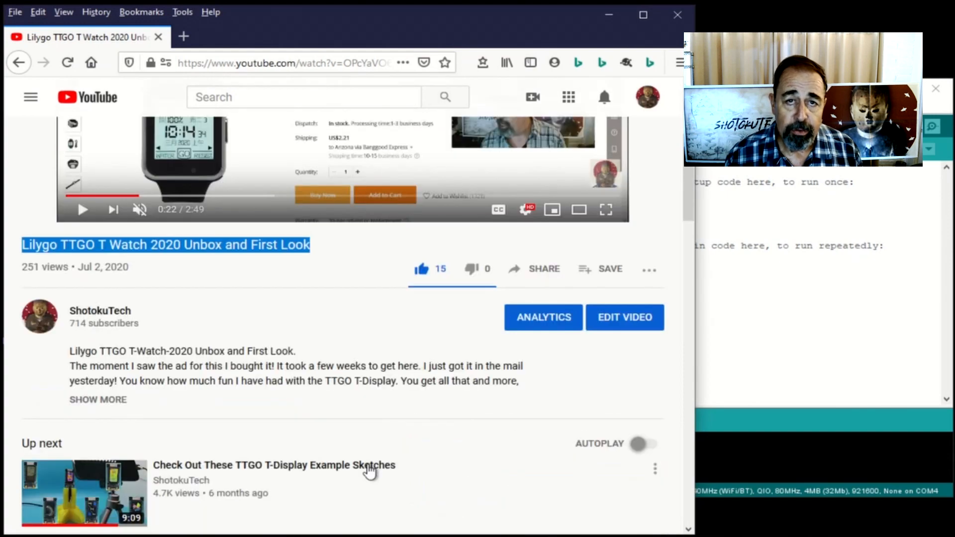
pyautogui.scroll(-2, 130, 402)
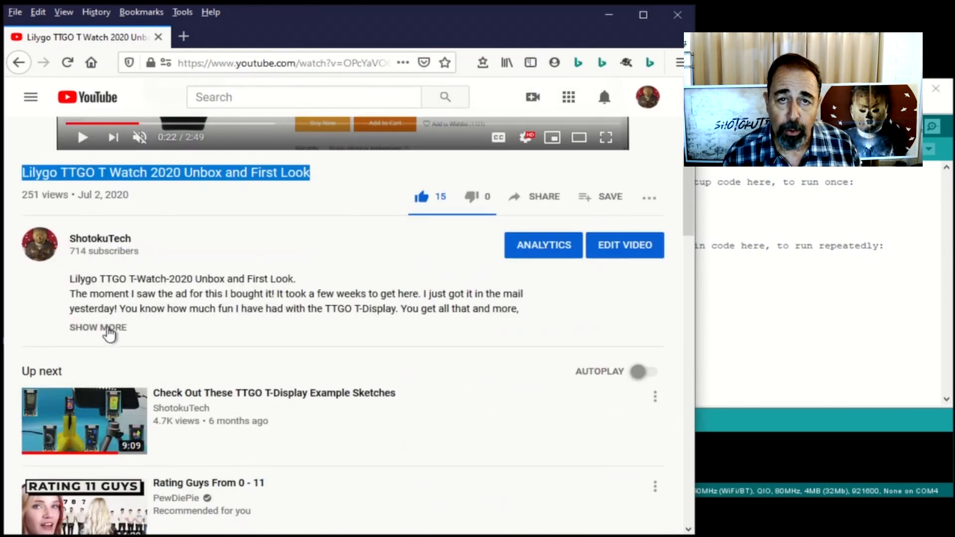
pyautogui.click(108, 329)
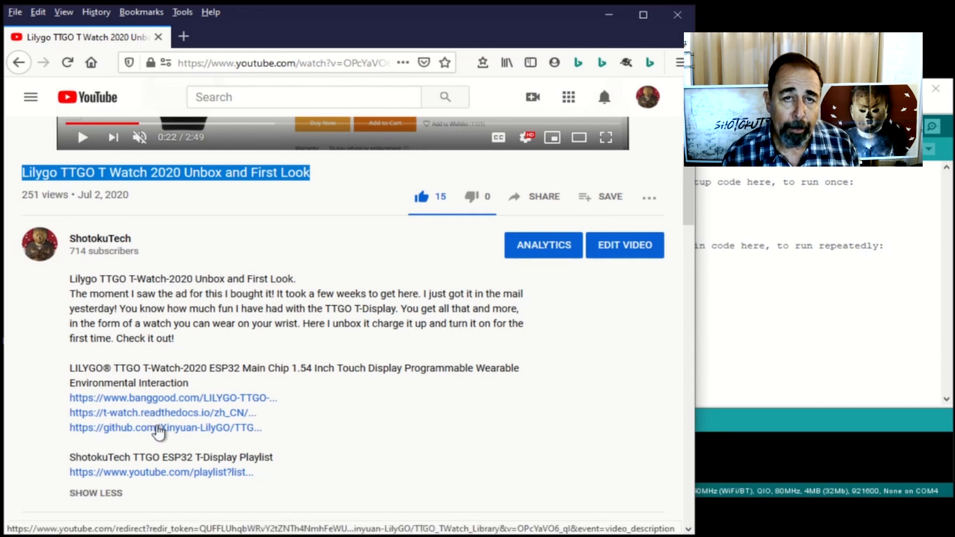
pyautogui.rightClick(158, 432)
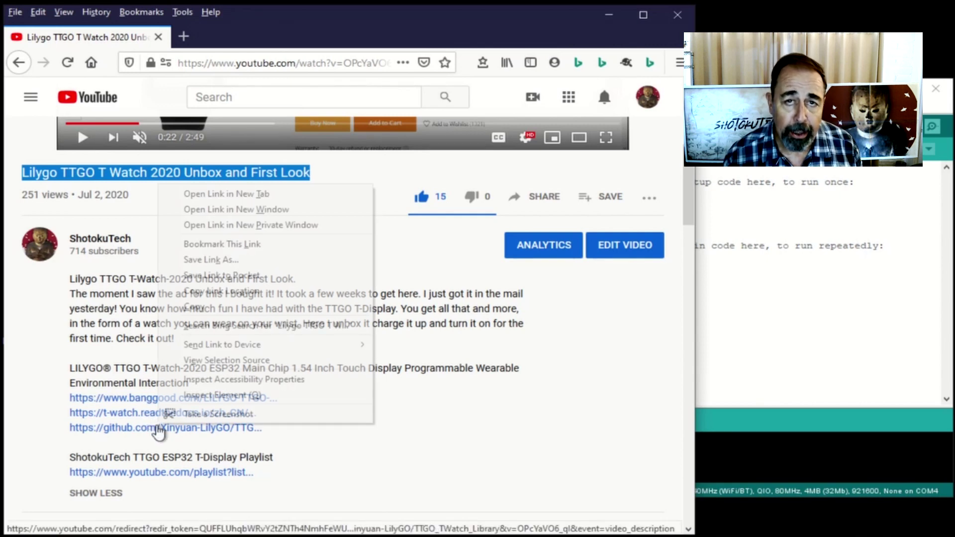
pyautogui.click(251, 194)
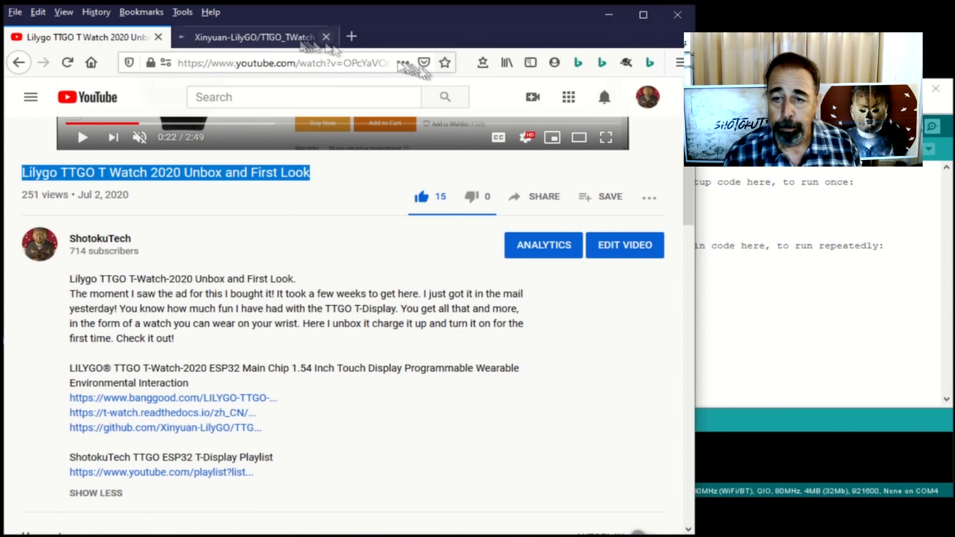
# - Switch to the GitHub repository and read its README, highlighting the demonstrations sentence and zipfile install instruction
pyautogui.click(306, 44)
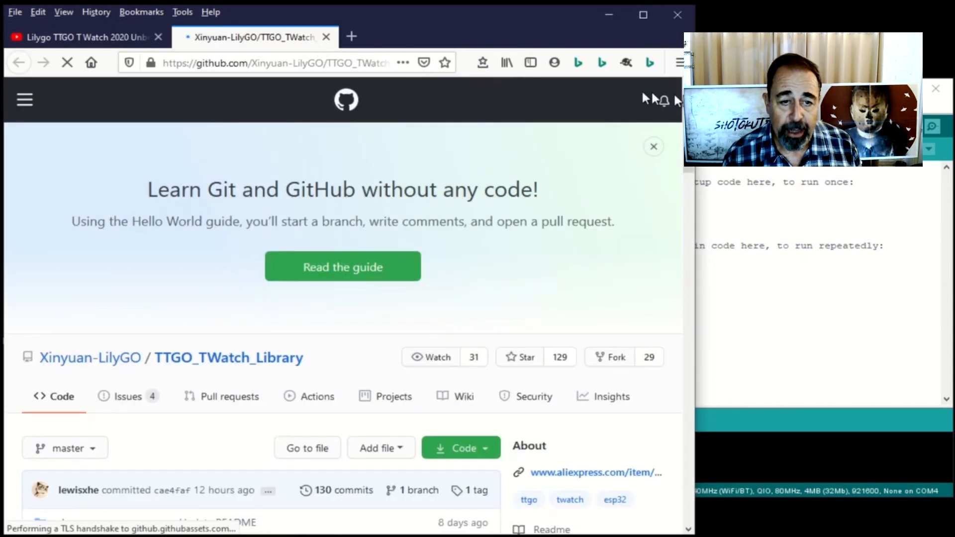
pyautogui.hotkey('alt', 'Tab')
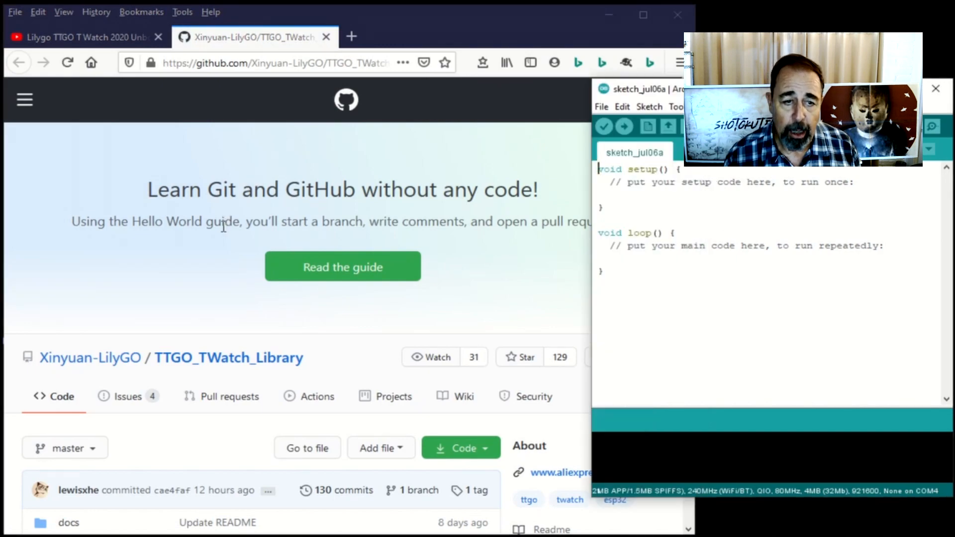
pyautogui.scroll(-2, 222, 226)
pyautogui.scroll(-2, 223, 231)
pyautogui.scroll(-1, 224, 236)
pyautogui.scroll(-2, 225, 241)
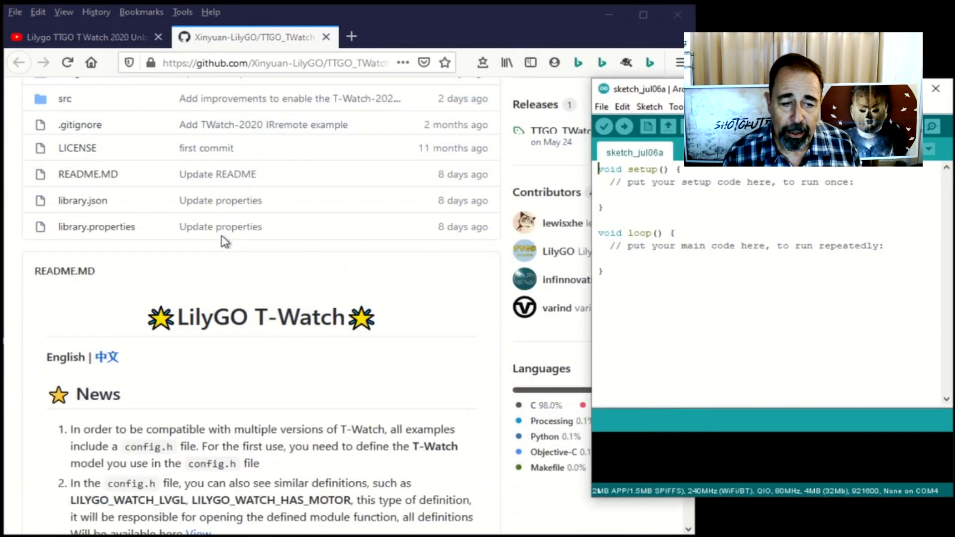
pyautogui.scroll(-2, 222, 241)
pyautogui.scroll(-3, 223, 236)
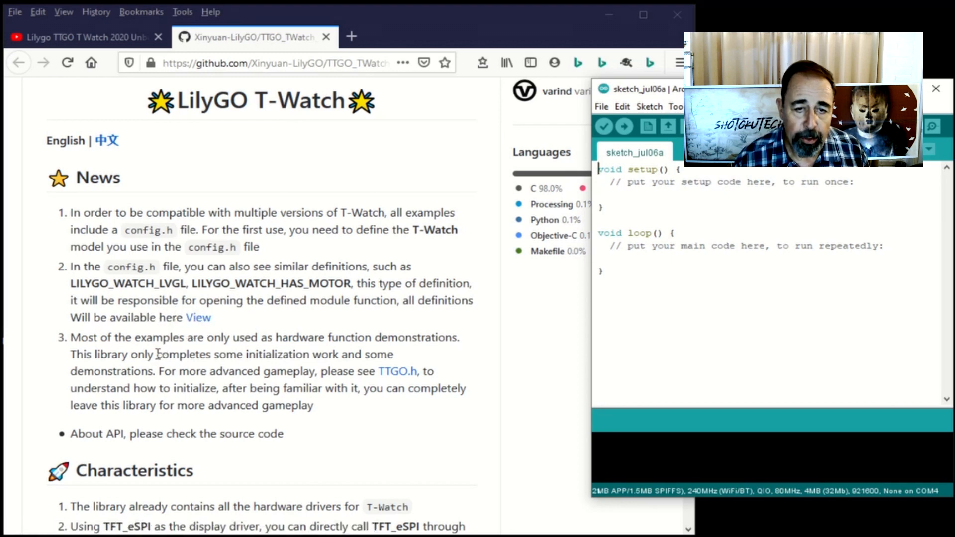
pyautogui.moveTo(158, 354); pyautogui.dragTo(191, 388)
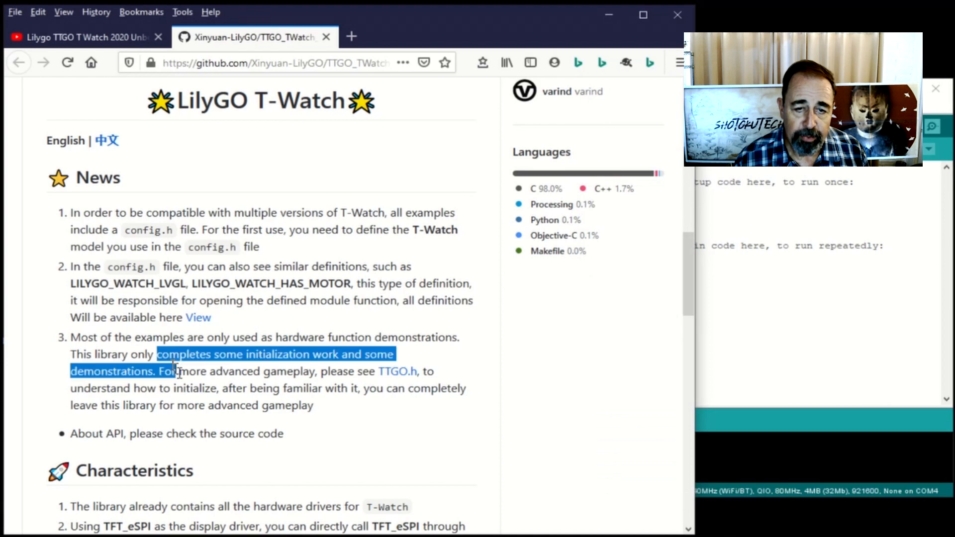
pyautogui.scroll(-3, 193, 387)
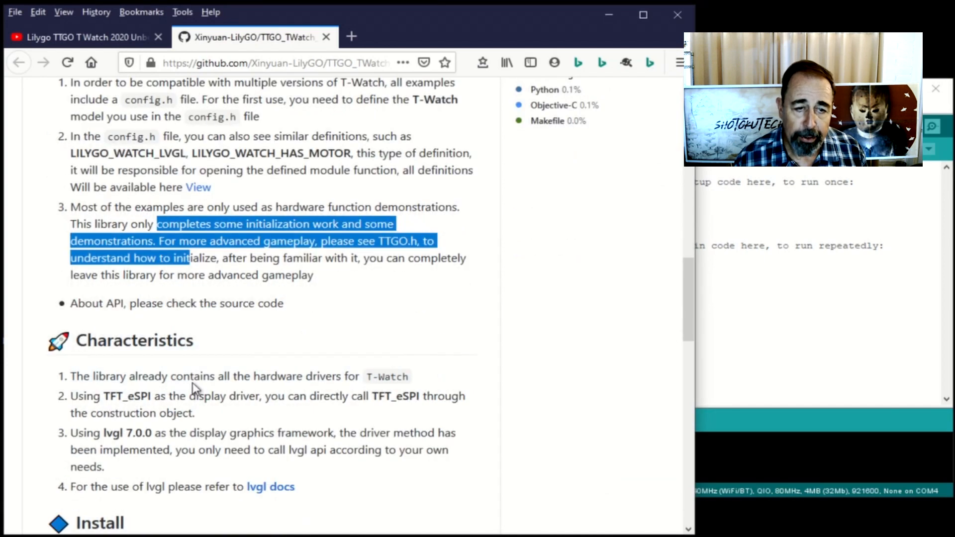
pyautogui.scroll(-2, 179, 343)
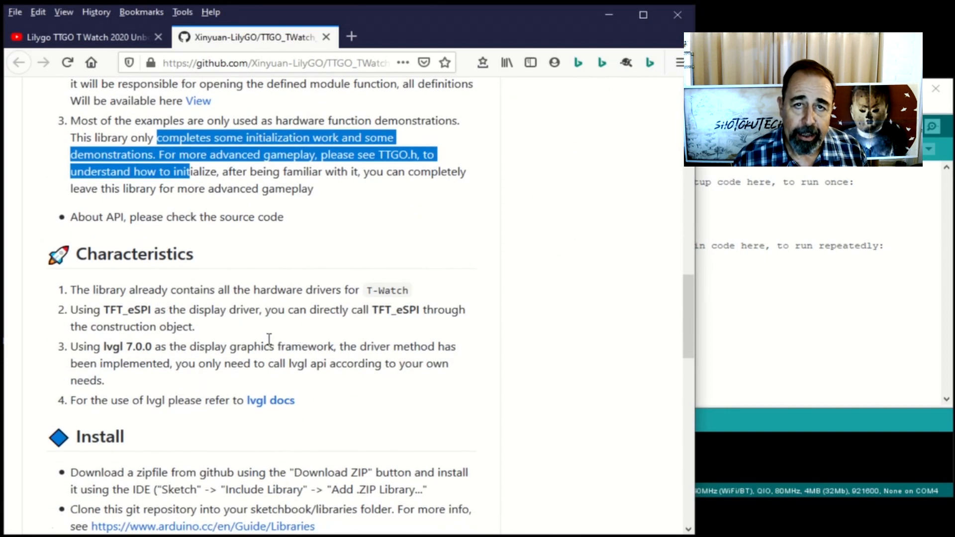
pyautogui.scroll(-3, 271, 336)
pyautogui.doubleClick(104, 299)
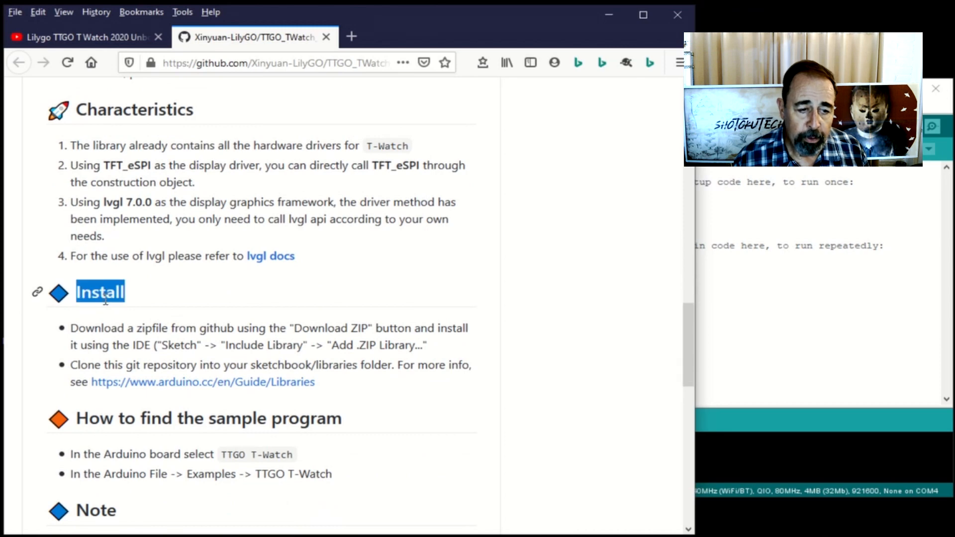
pyautogui.click(167, 312)
pyautogui.moveTo(141, 329); pyautogui.dragTo(187, 328)
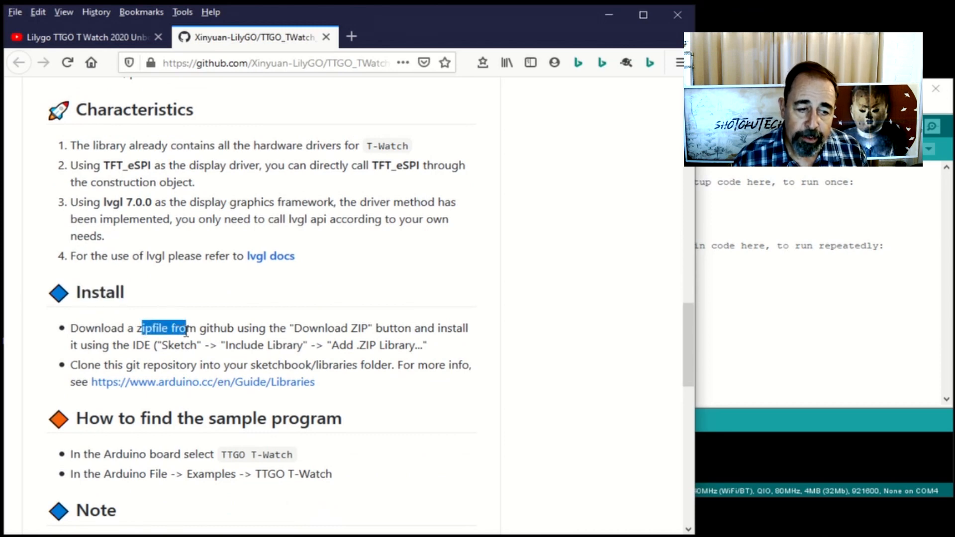
pyautogui.scroll(5, 187, 328)
pyautogui.scroll(3, 187, 329)
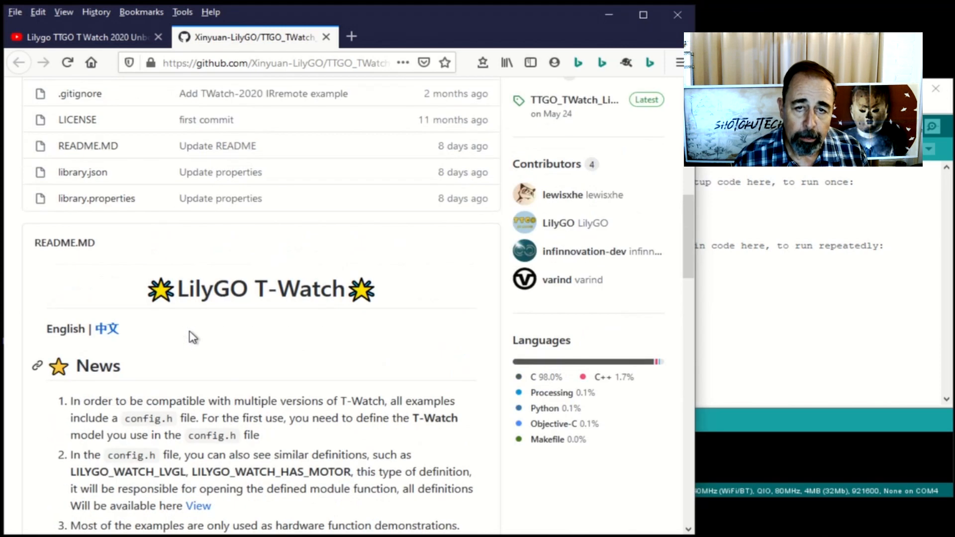
pyautogui.scroll(3, 188, 336)
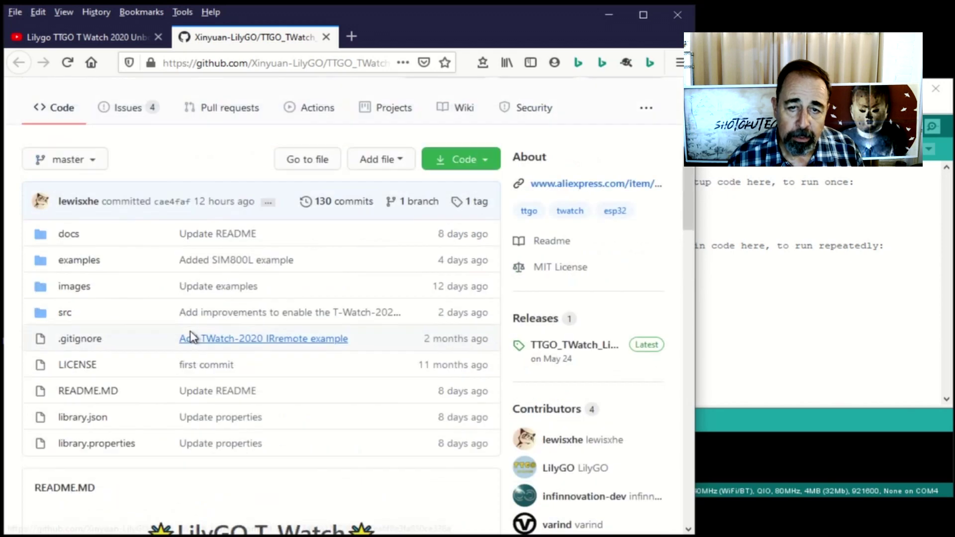
# - Download the library as a zip from the repository's clone-and-download options
pyautogui.click(484, 162)
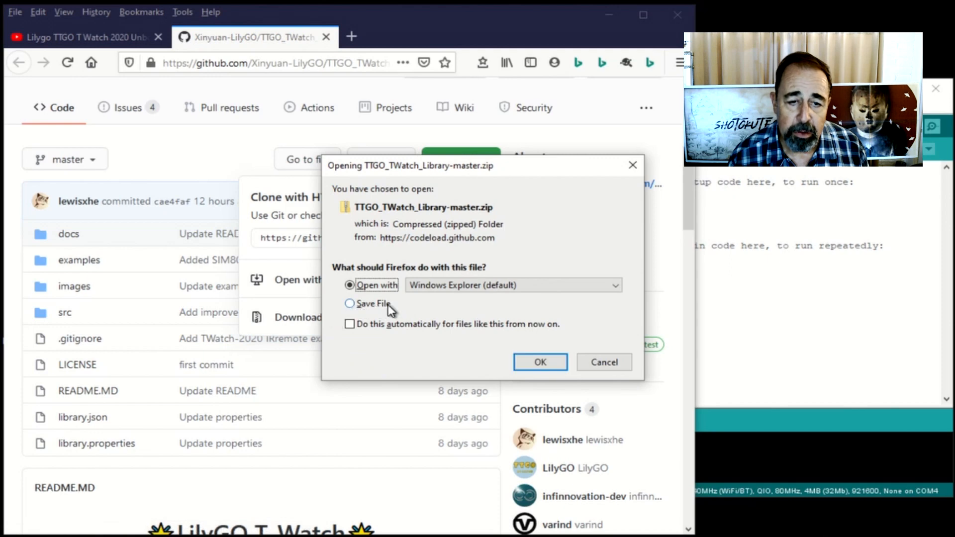
pyautogui.click(388, 305)
pyautogui.click(526, 363)
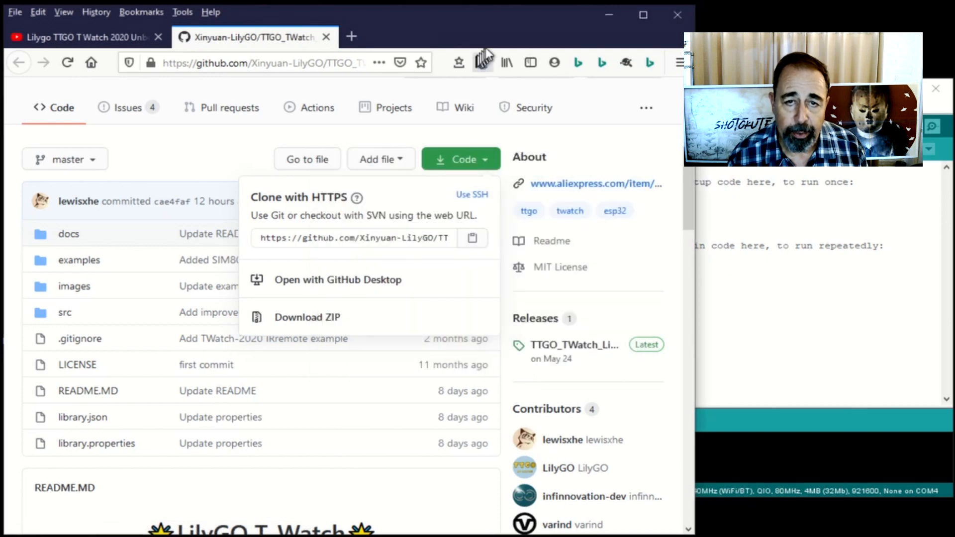
# - Show the downloaded library zip in its Downloads folder, then return to the repository page
pyautogui.click(483, 63)
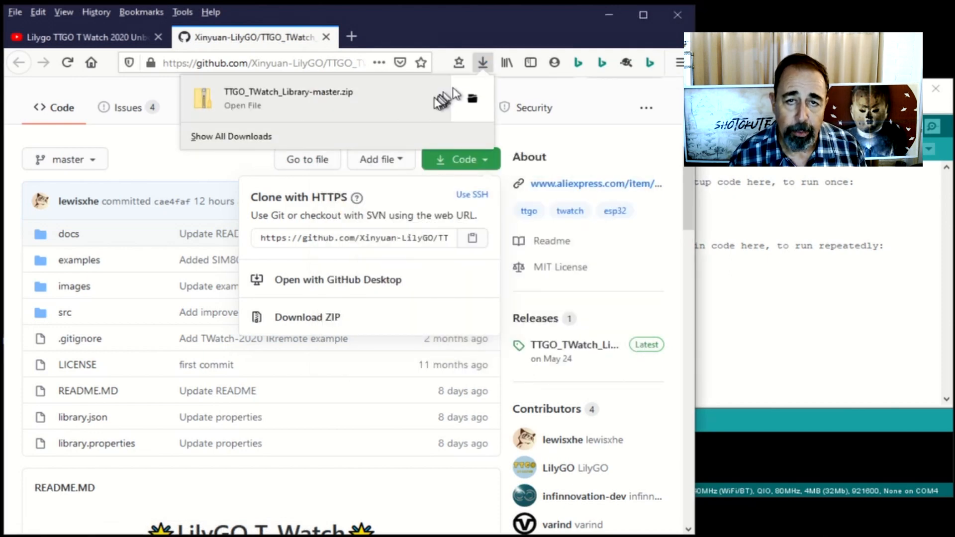
pyautogui.rightClick(419, 104)
pyautogui.click(445, 113)
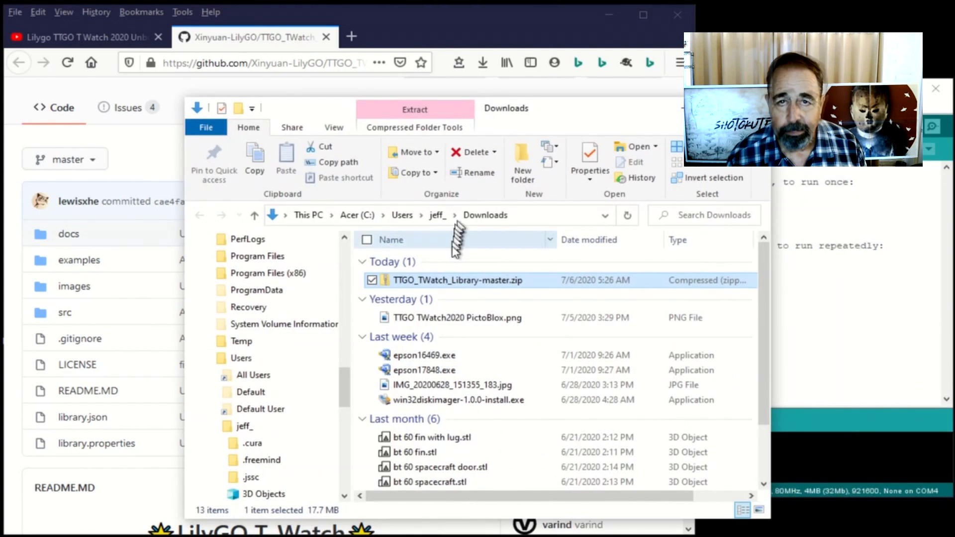
pyautogui.click(481, 37)
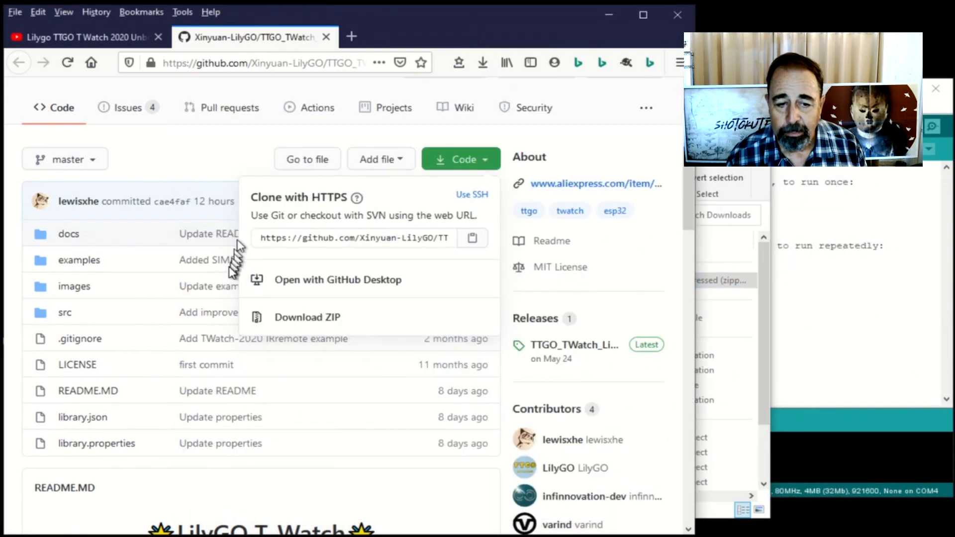
pyautogui.click(203, 288)
pyautogui.scroll(-4, 202, 288)
pyautogui.scroll(-5, 203, 288)
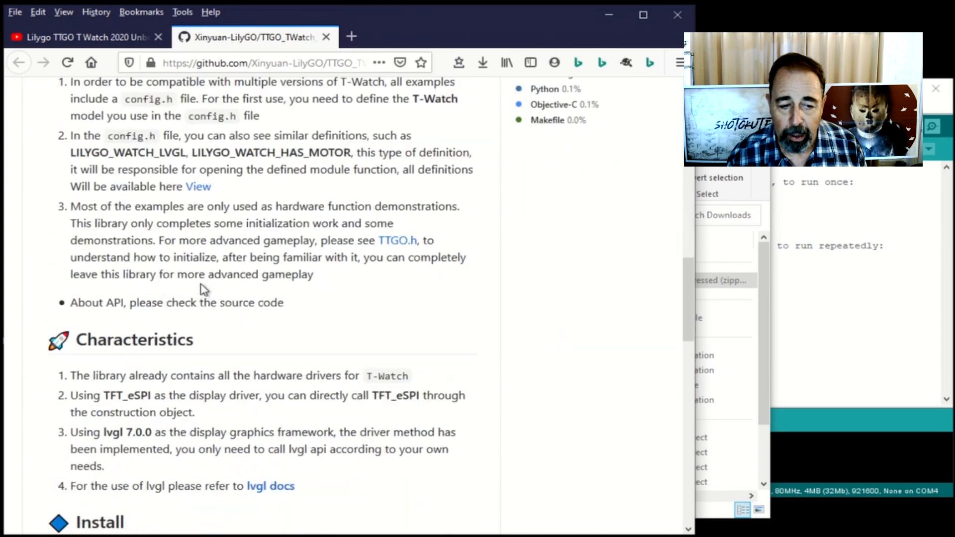
pyautogui.scroll(-5, 188, 356)
pyautogui.moveTo(142, 328); pyautogui.dragTo(185, 329)
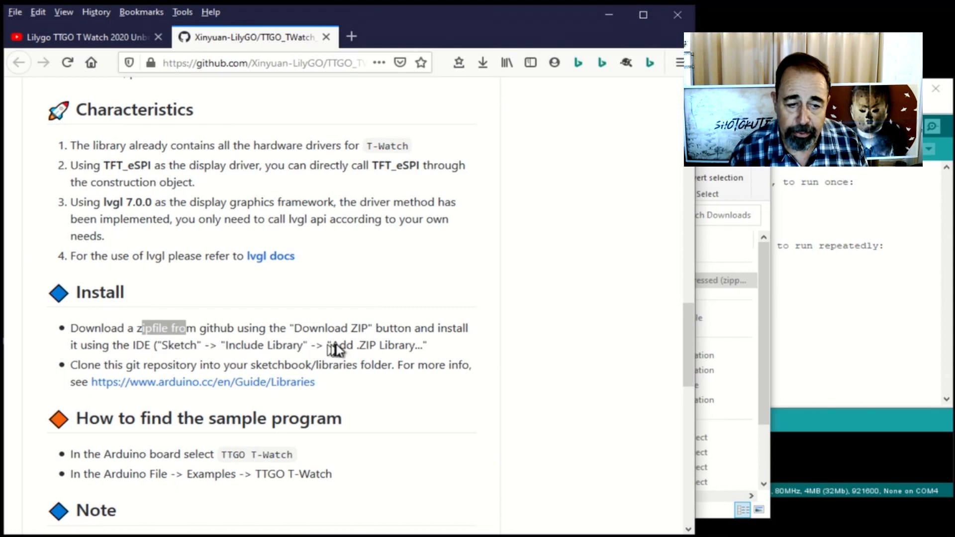
# - Add TTGO_TWatch_Library-master.zip from Downloads as a .ZIP library
pyautogui.click(649, 109)
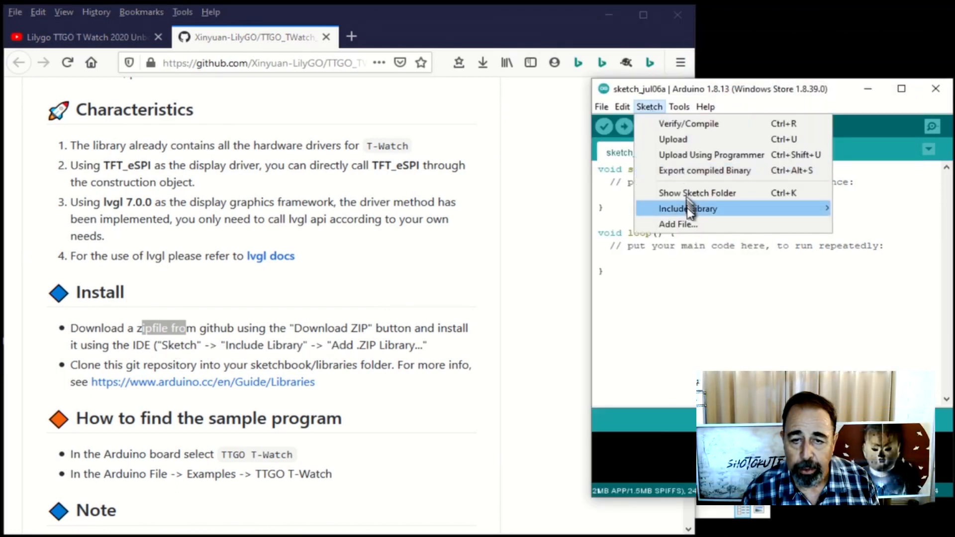
pyautogui.moveTo(689, 208)
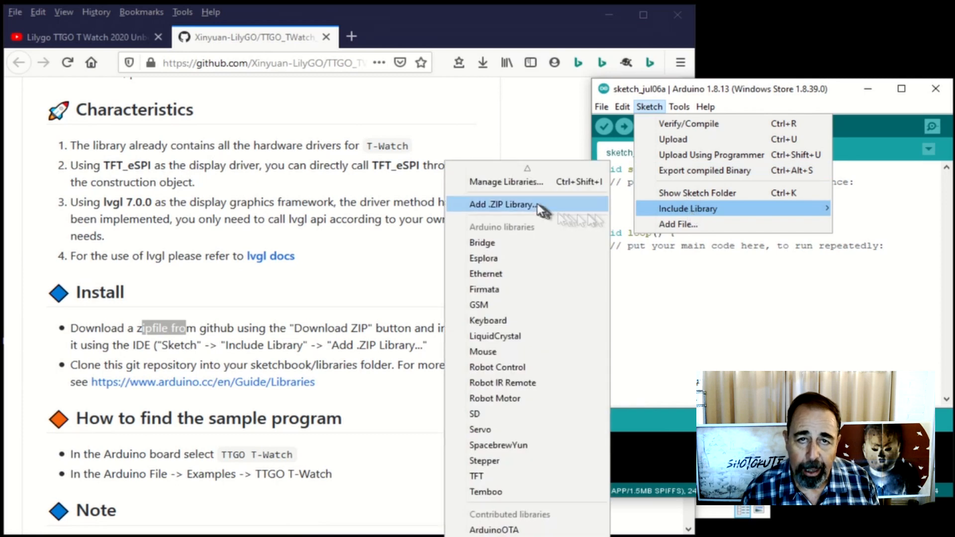
pyautogui.click(537, 206)
pyautogui.click(486, 249)
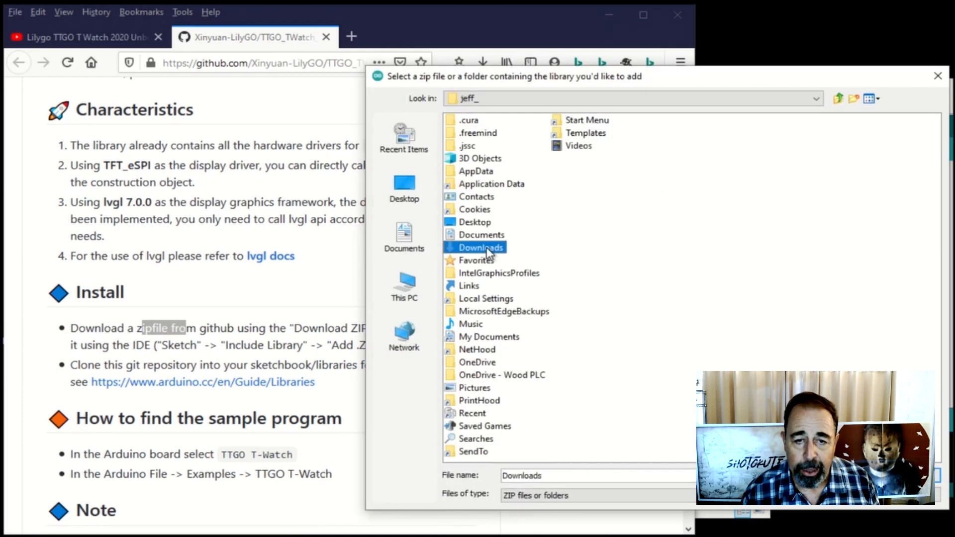
pyautogui.doubleClick(488, 252)
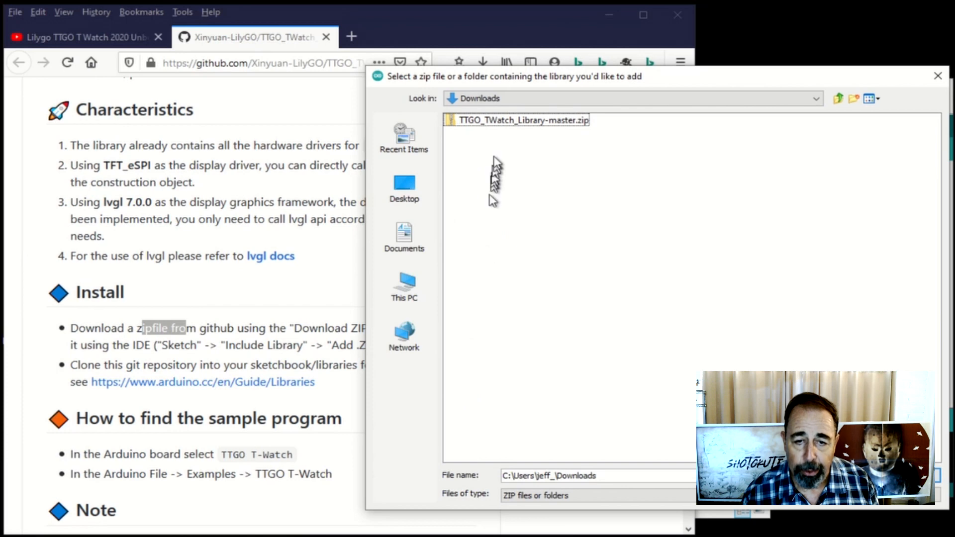
pyautogui.click(506, 121)
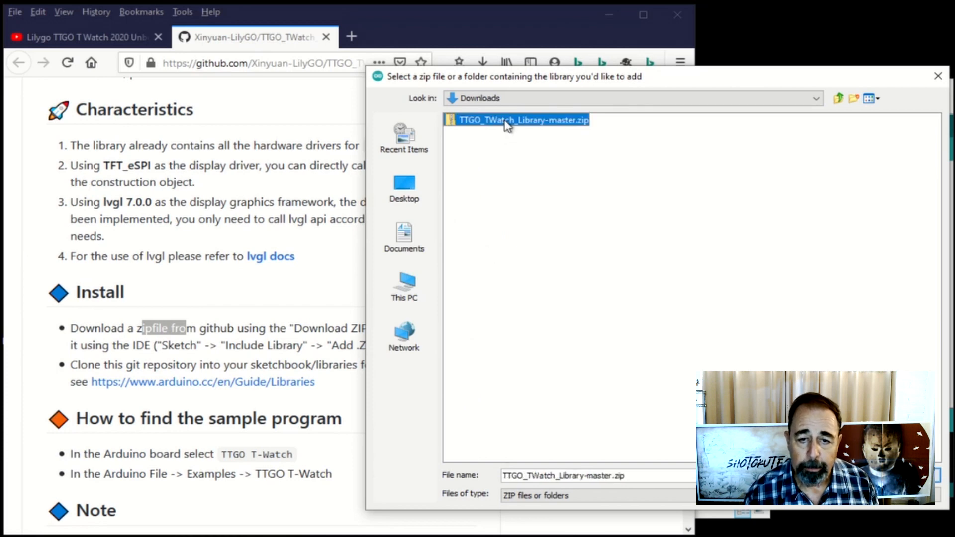
pyautogui.doubleClick(507, 122)
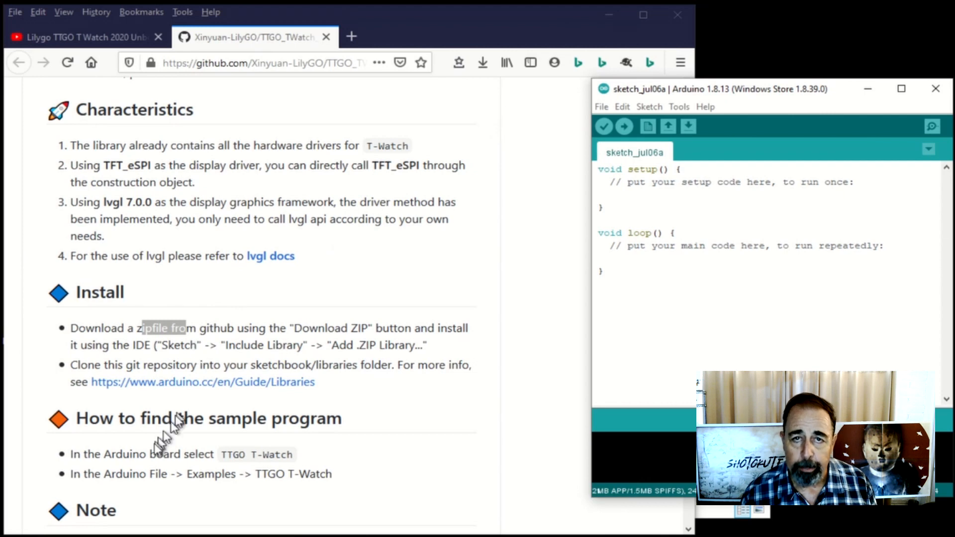
pyautogui.scroll(-3, 171, 455)
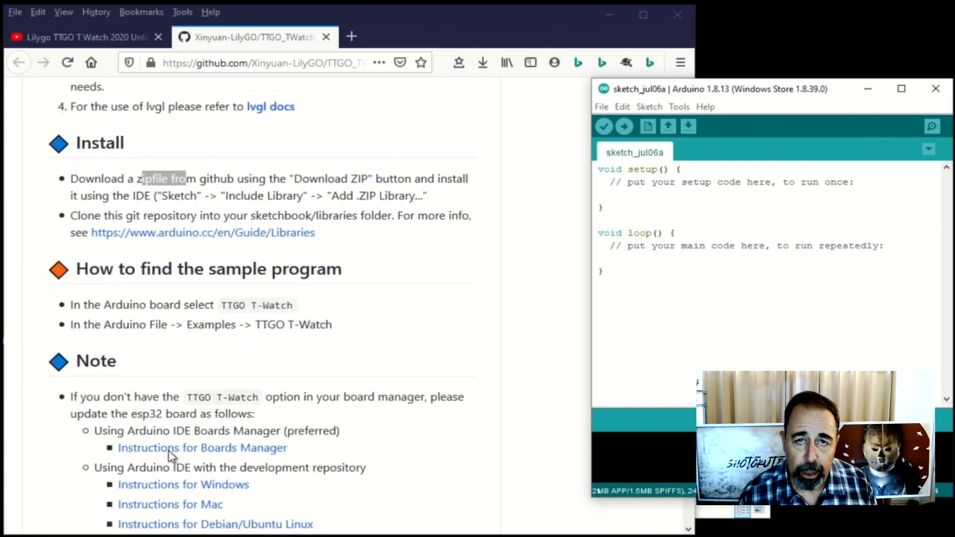
pyautogui.scroll(-2, 171, 454)
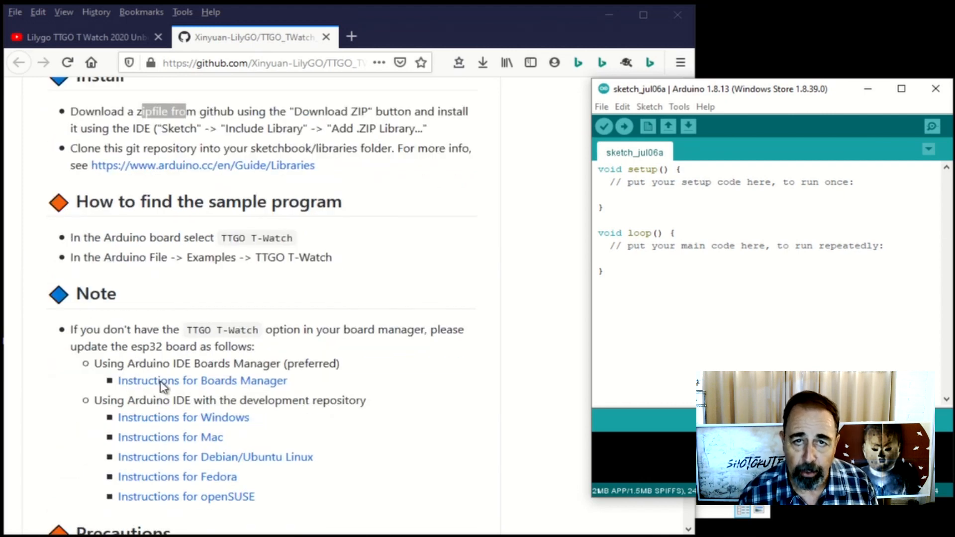
# - Open the 'Instructions for Boards Manager' link in a new tab and switch to it
pyautogui.rightClick(150, 385)
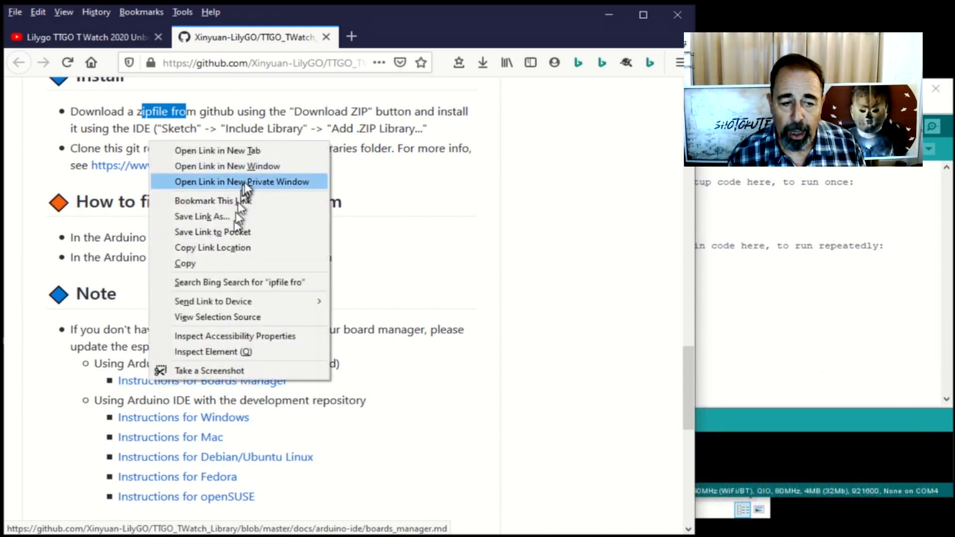
pyautogui.click(255, 153)
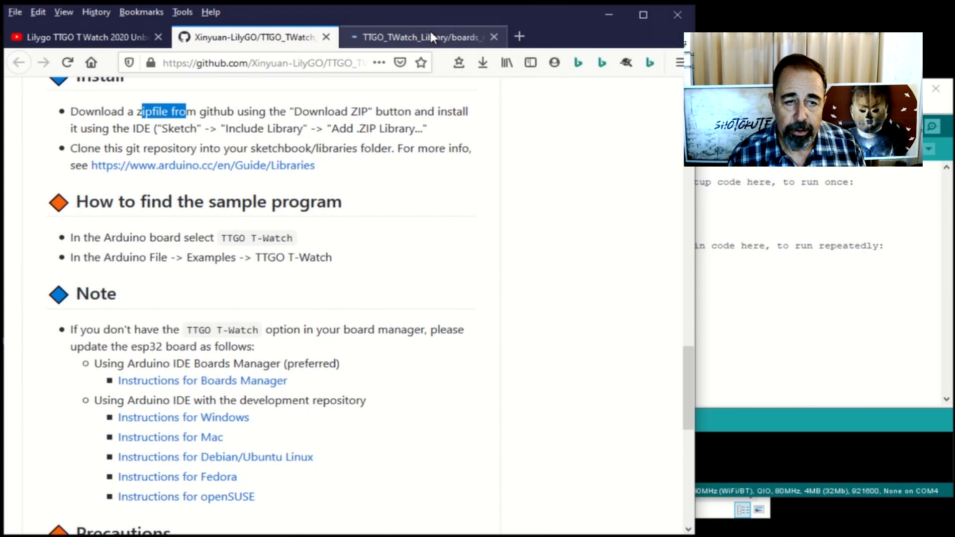
pyautogui.click(432, 37)
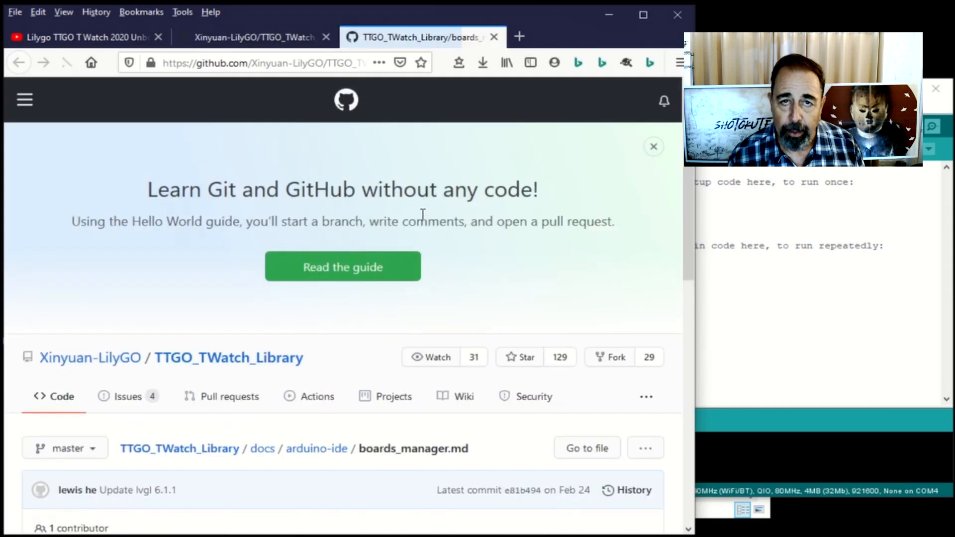
pyautogui.scroll(-4, 423, 215)
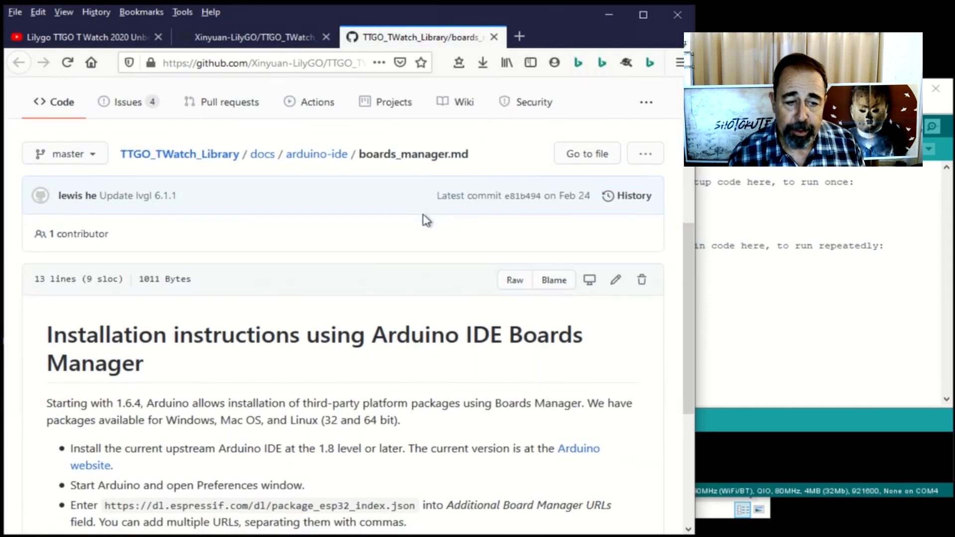
pyautogui.scroll(-1, 423, 219)
pyautogui.scroll(-1, 427, 229)
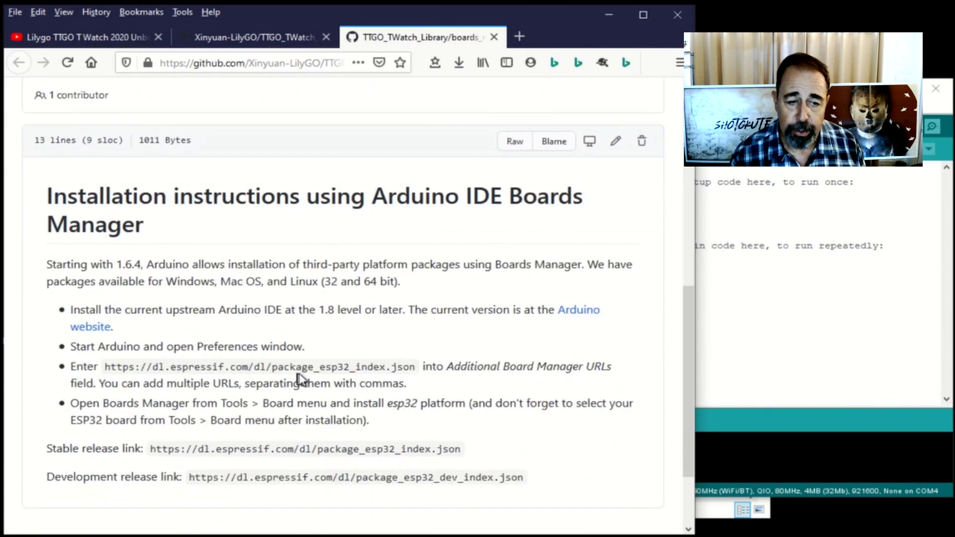
# - Bring the Arduino IDE sketch window to the front
pyautogui.click(848, 313)
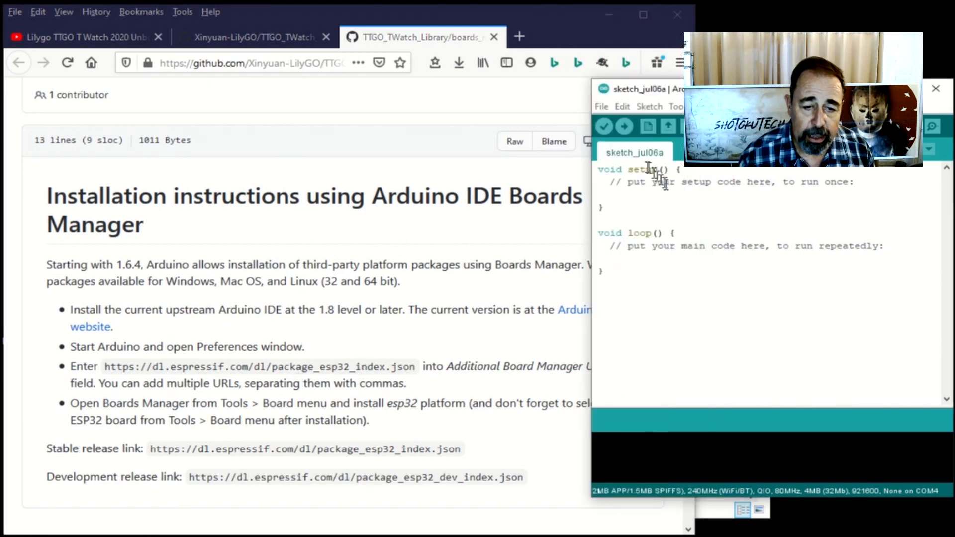
# - In Preferences, select the espressif esp32 URL among the Additional Boards Manager URLs
pyautogui.click(601, 106)
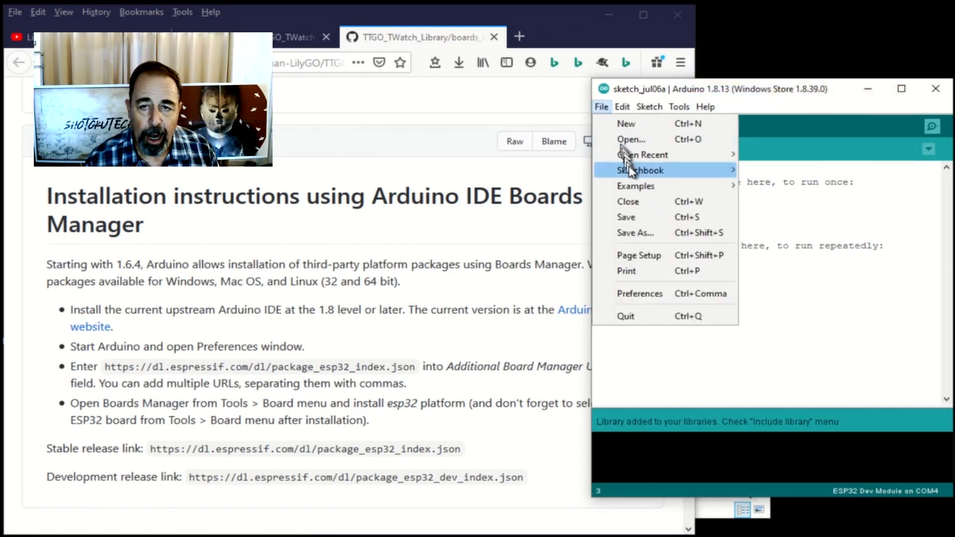
pyautogui.click(651, 294)
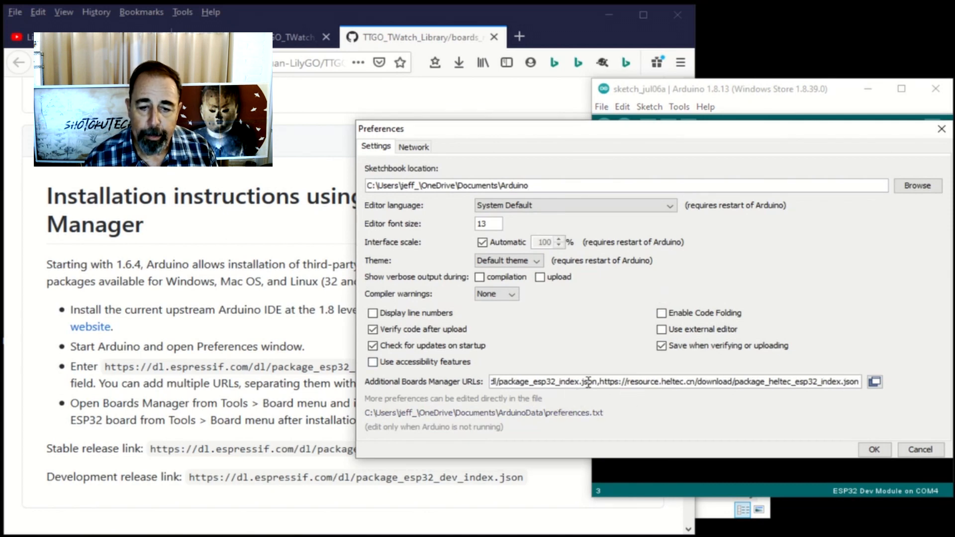
pyautogui.moveTo(588, 383); pyautogui.dragTo(446, 381)
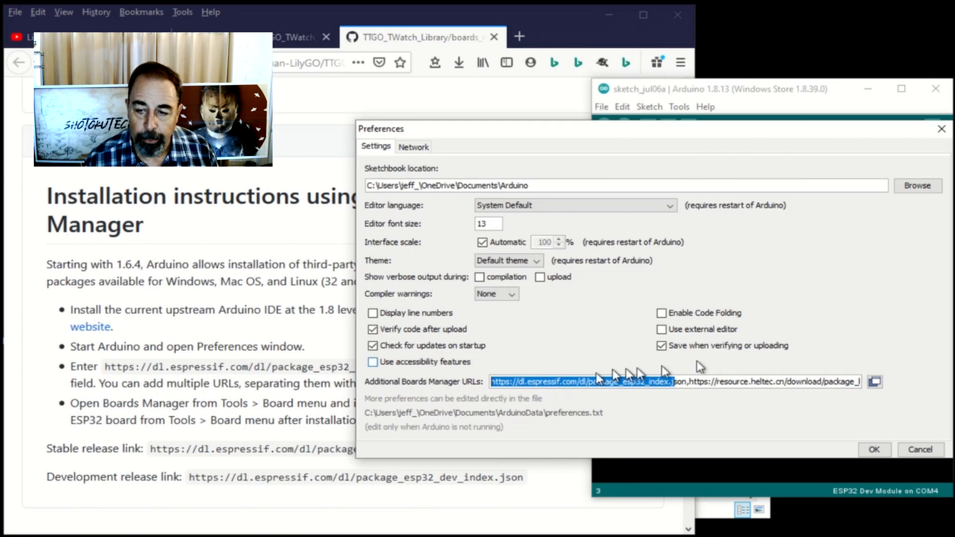
pyautogui.moveTo(689, 381); pyautogui.dragTo(461, 386)
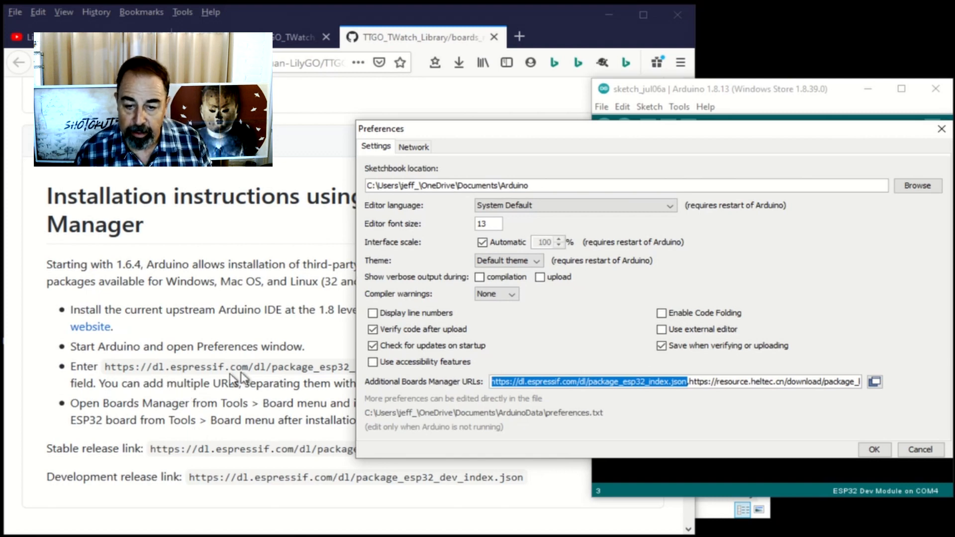
# - Compare it with package_esp32_dev_index on the GitHub instructions page and return to Preferences
pyautogui.click(299, 391)
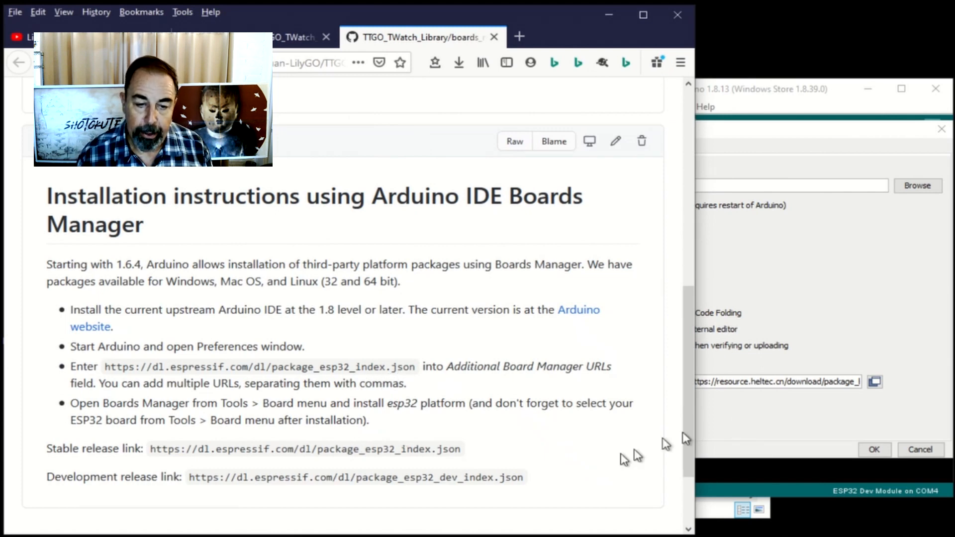
pyautogui.doubleClick(445, 478)
pyautogui.click(799, 419)
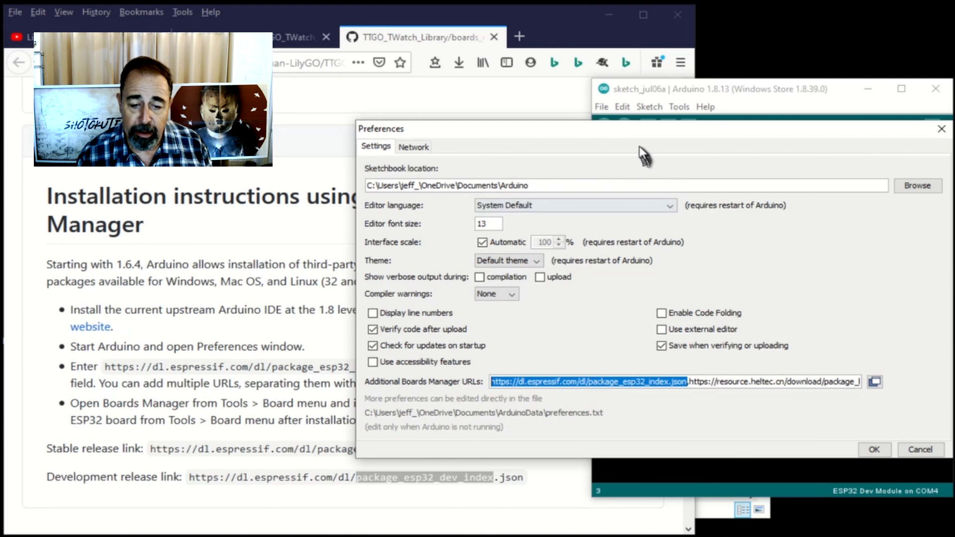
pyautogui.moveTo(636, 132); pyautogui.dragTo(628, 113)
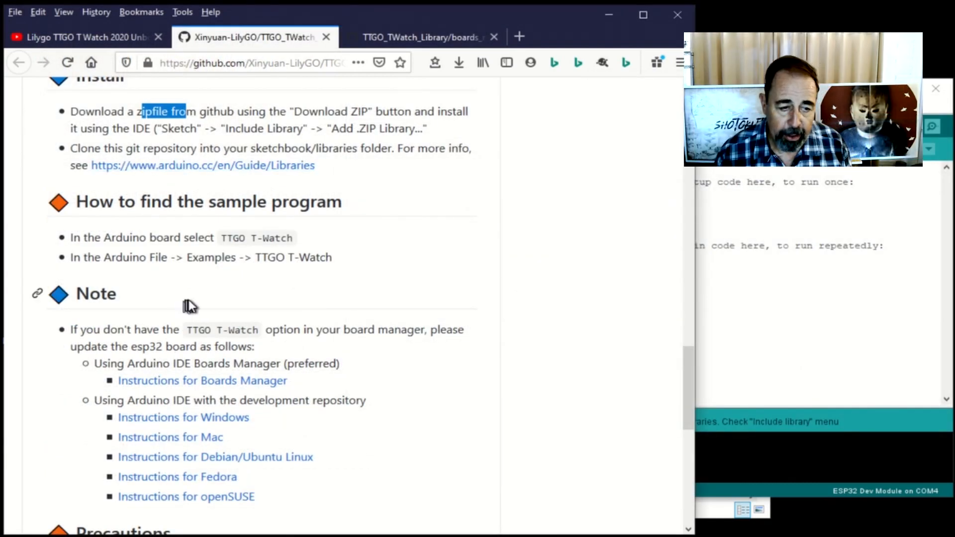
pyautogui.scroll(-3, 188, 306)
pyautogui.scroll(-3, 191, 306)
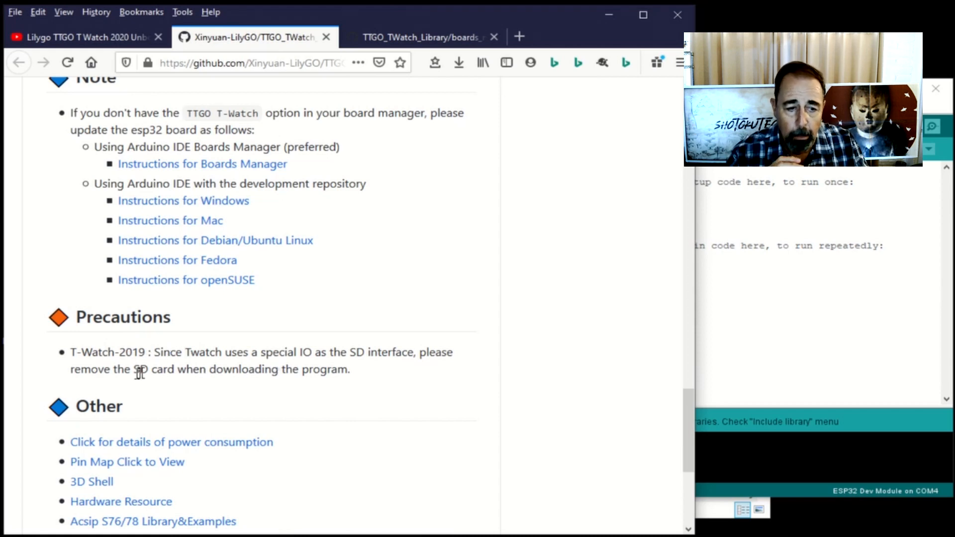
pyautogui.scroll(-1, 177, 389)
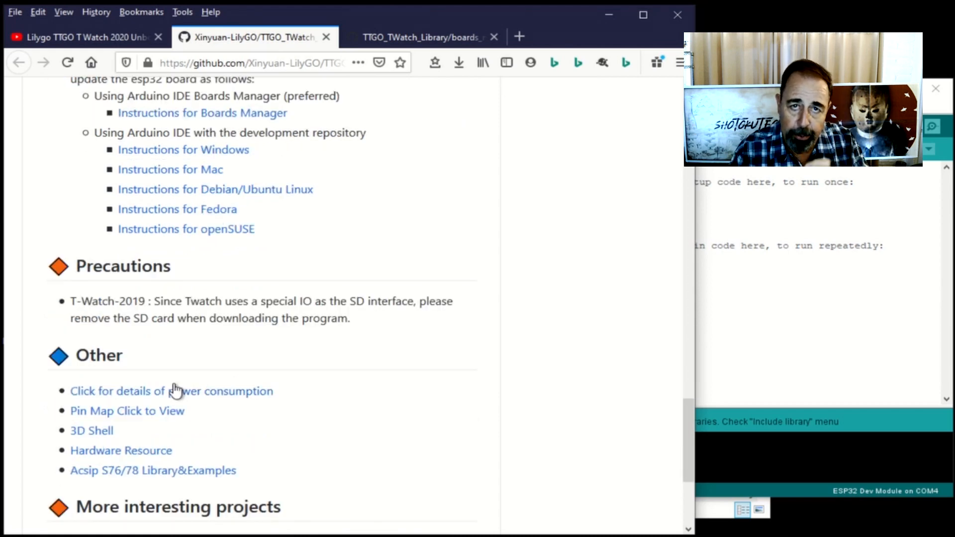
pyautogui.scroll(-2, 177, 388)
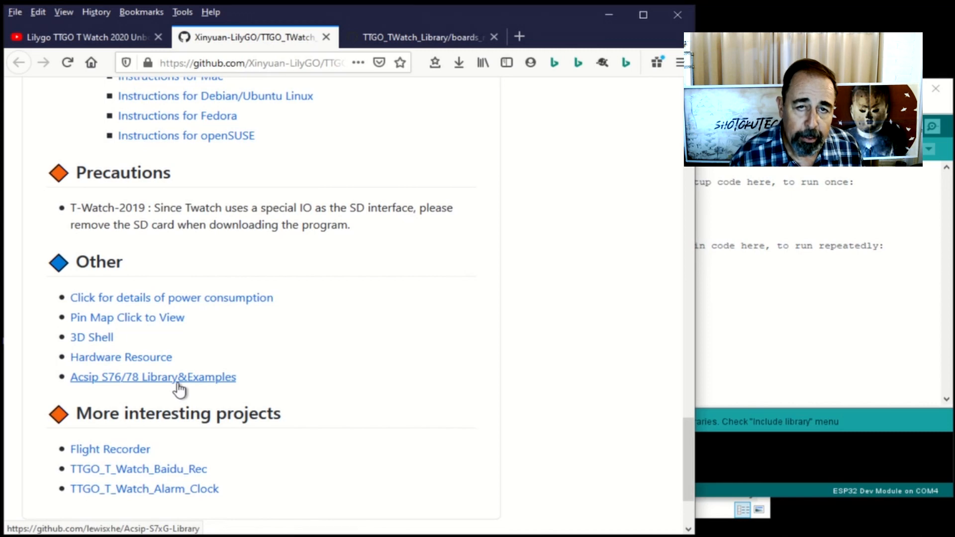
pyautogui.scroll(-2, 180, 388)
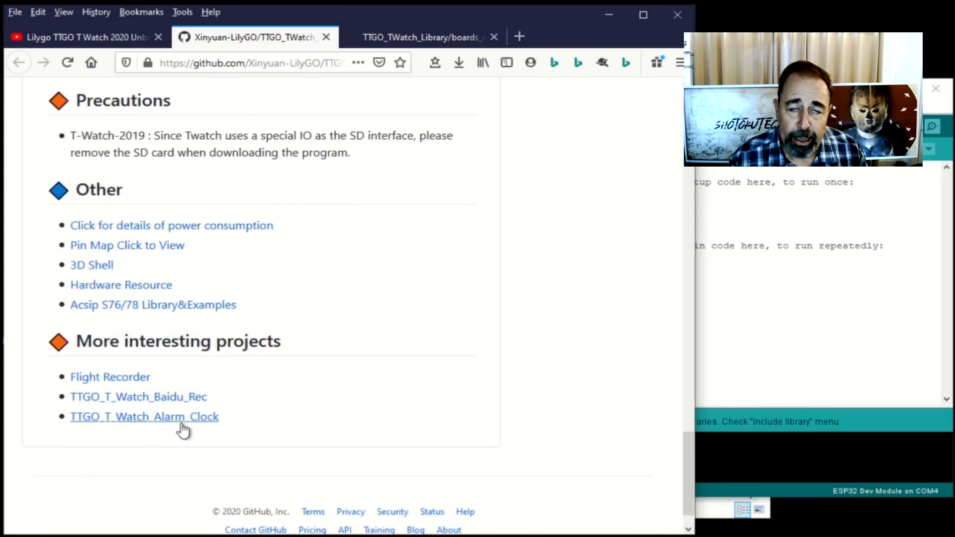
# - Bring the Arduino IDE sketch window back to the front
pyautogui.click(646, 88)
# - Maximize the IDE, browse File > Examples for the TTGO TWatch Library, then highlight the repository title on GitHub
pyautogui.doubleClick(641, 88)
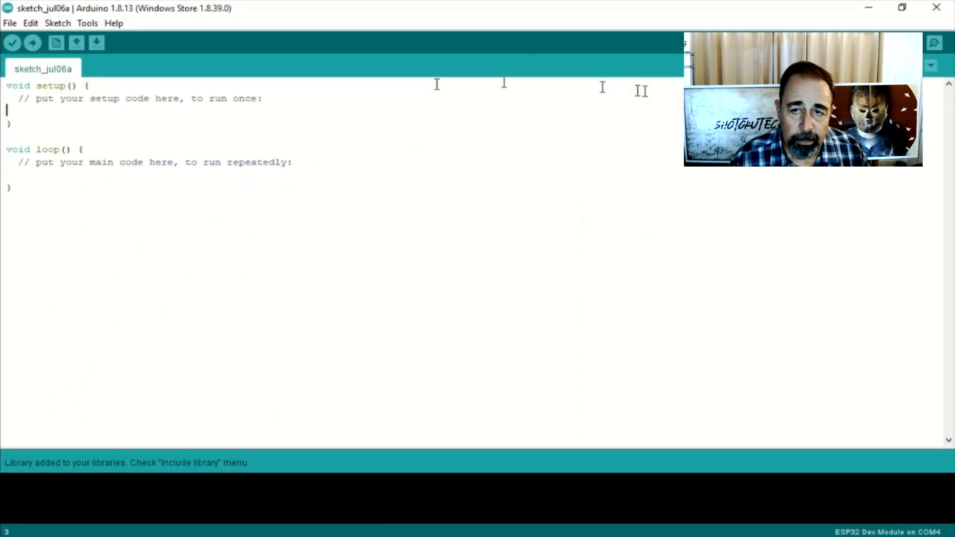
pyautogui.click(10, 22)
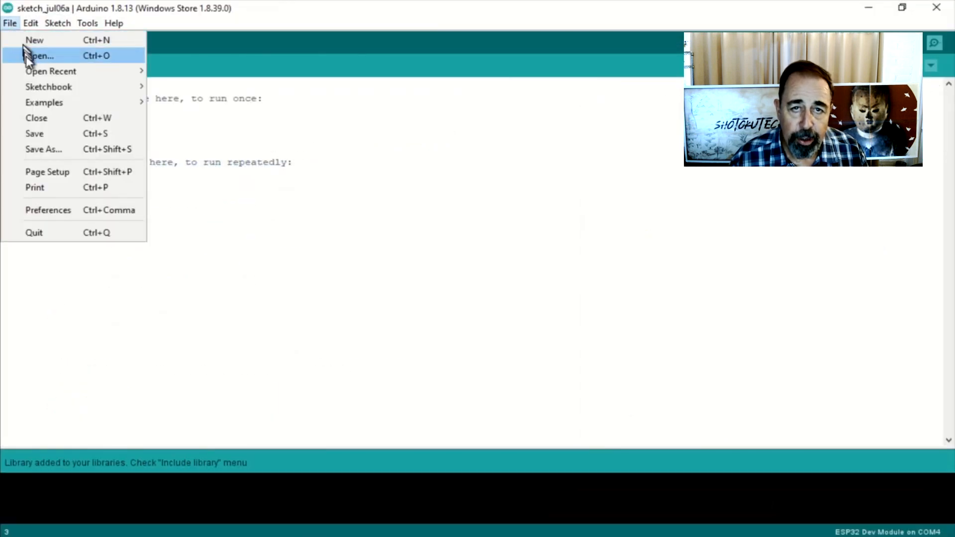
pyautogui.moveTo(42, 102)
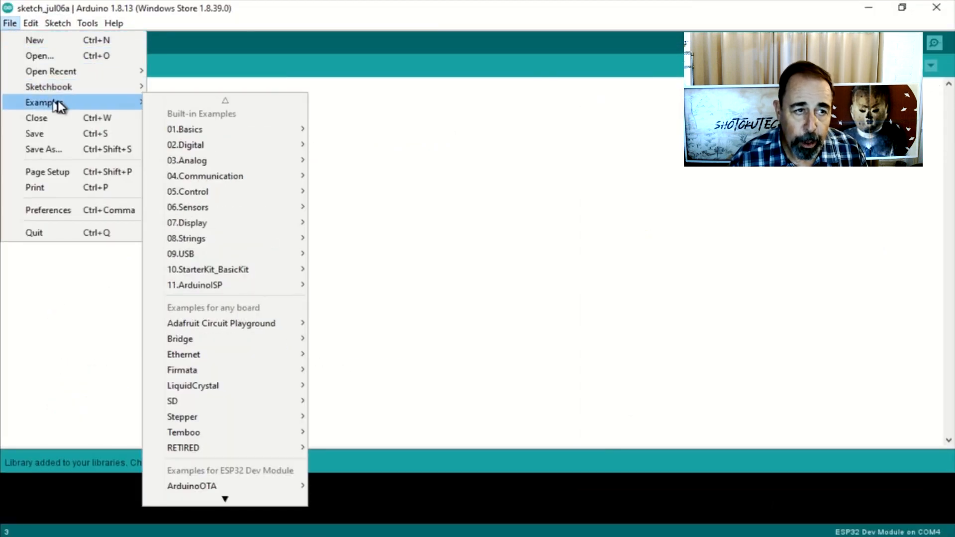
pyautogui.scroll(-2, 207, 287)
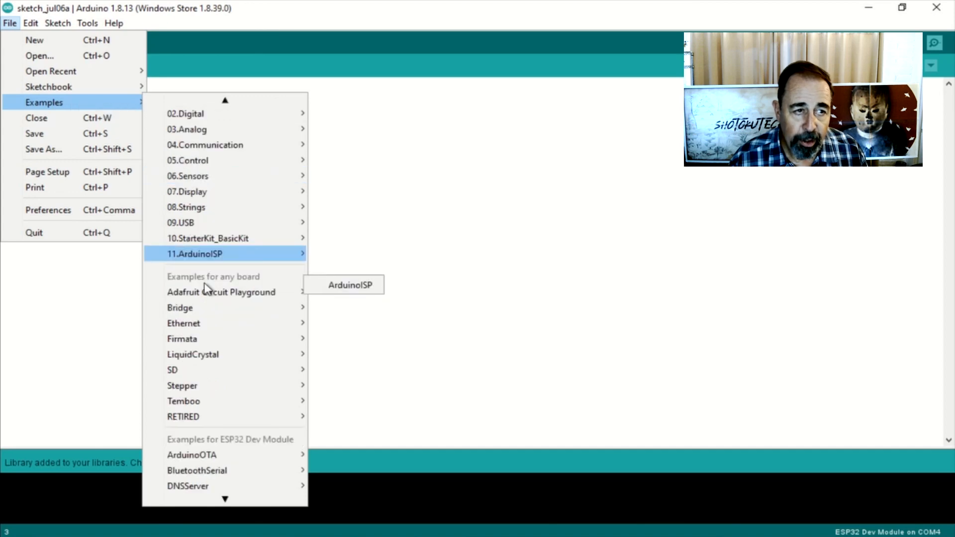
pyautogui.scroll(-2, 207, 287)
pyautogui.scroll(-5, 207, 287)
pyautogui.scroll(-8, 207, 288)
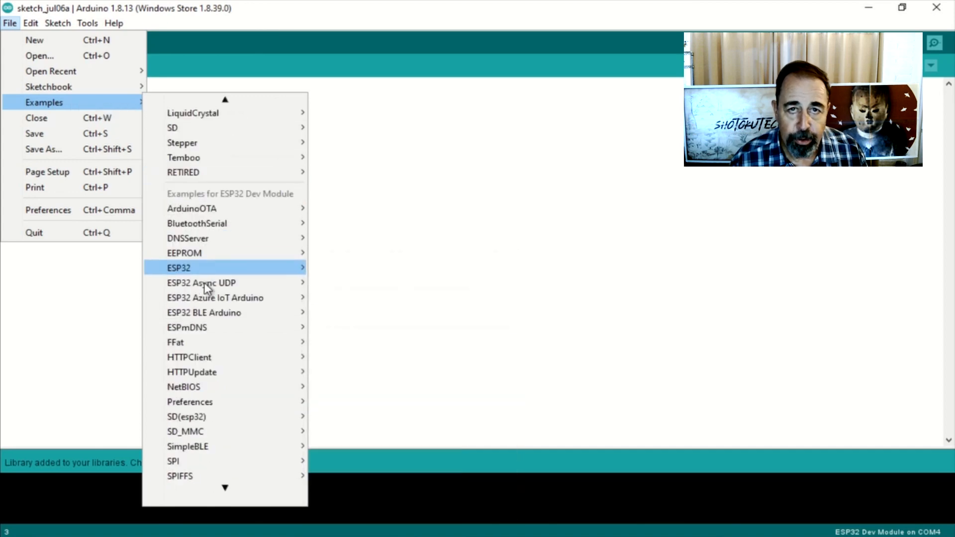
pyautogui.scroll(-10, 207, 288)
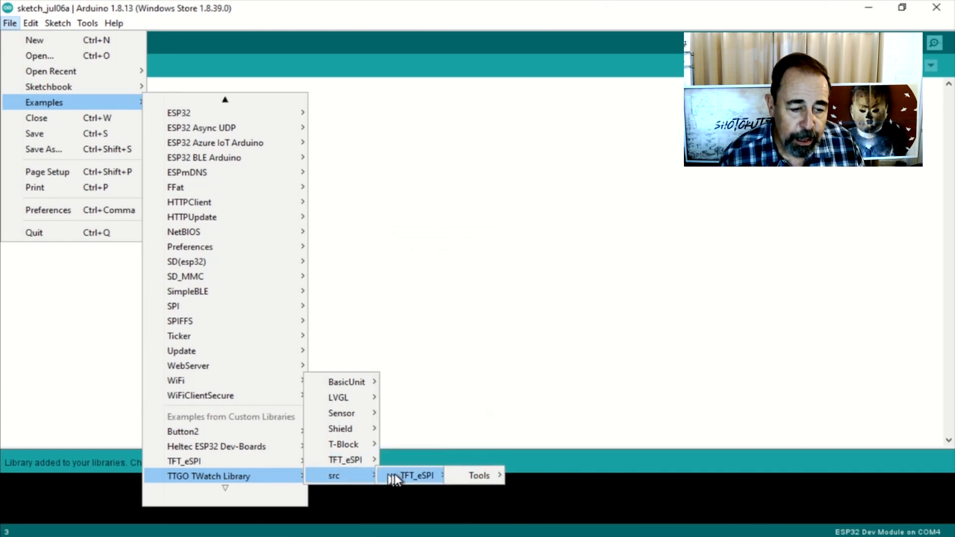
pyautogui.moveTo(334, 475)
pyautogui.moveTo(478, 475)
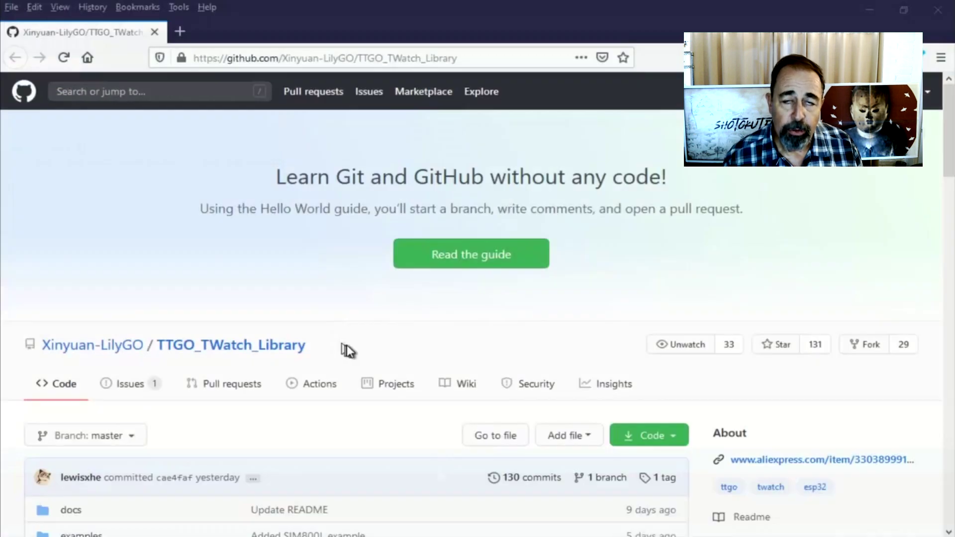
pyautogui.moveTo(341, 348); pyautogui.dragTo(240, 364)
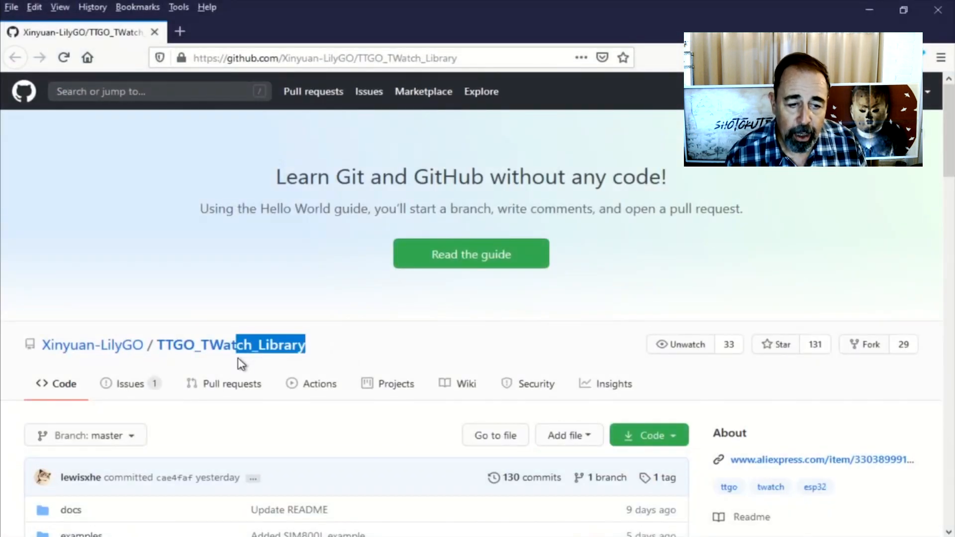
# - Highlight the README note about every example's config.h file, then open File Explorer on Documents (Win+E)
pyautogui.click(321, 354)
pyautogui.scroll(-2, 321, 354)
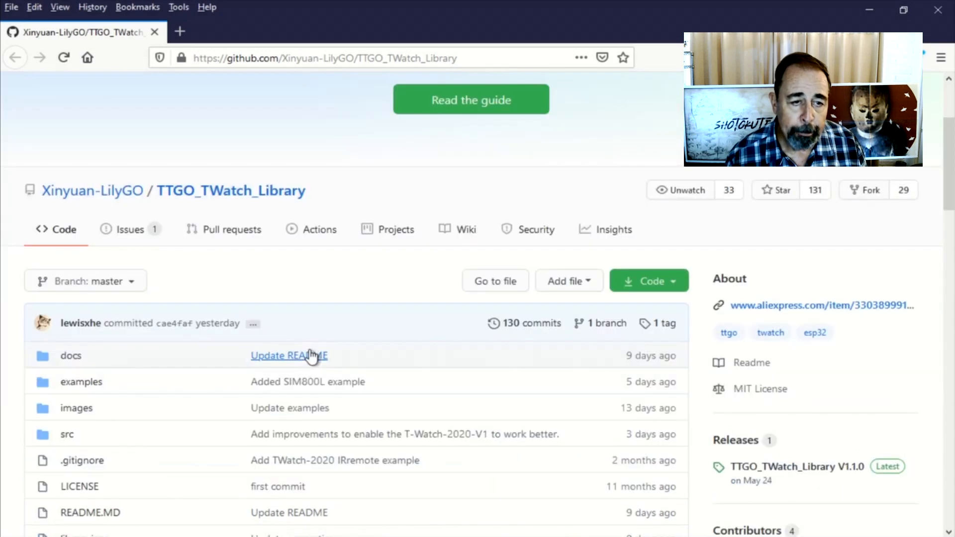
pyautogui.scroll(-4, 313, 356)
pyautogui.scroll(-2, 312, 355)
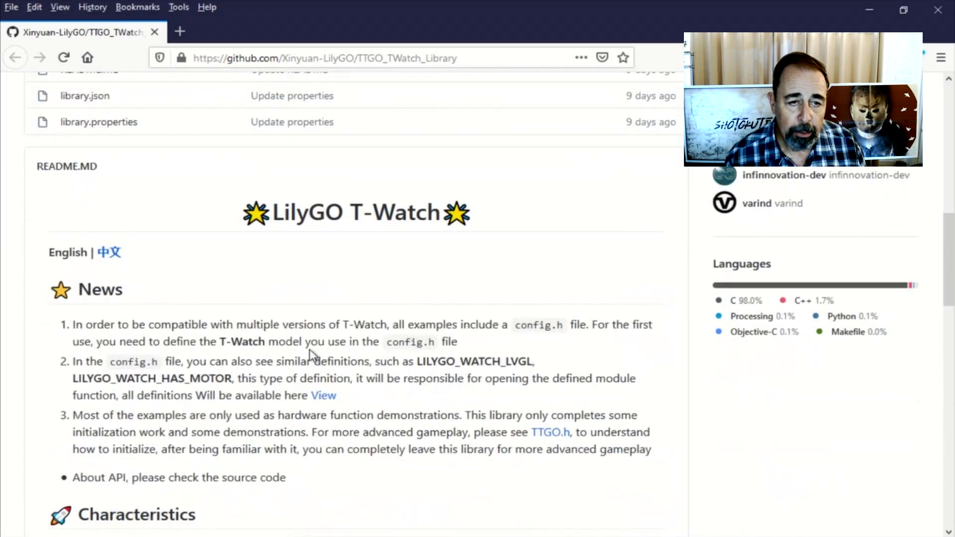
pyautogui.scroll(-1, 312, 355)
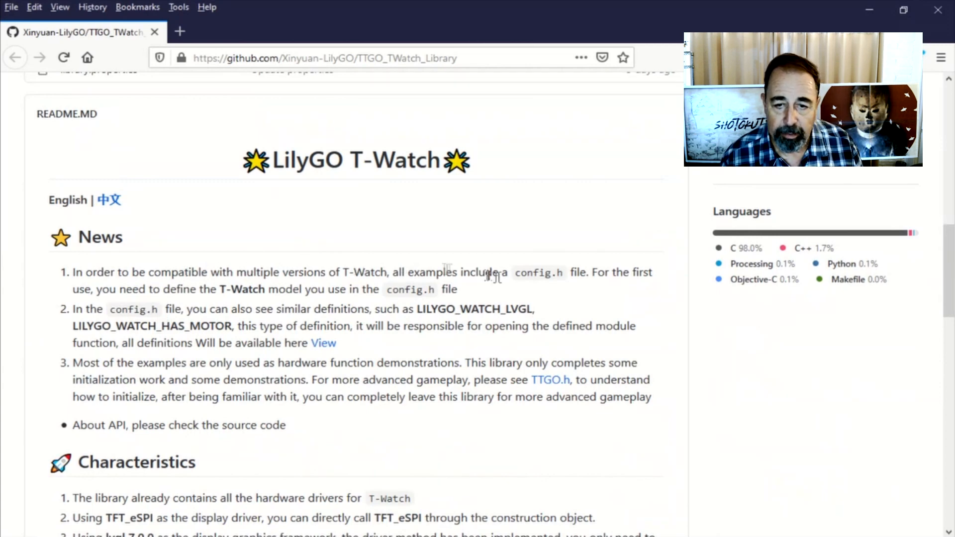
pyautogui.moveTo(498, 272); pyautogui.dragTo(590, 274)
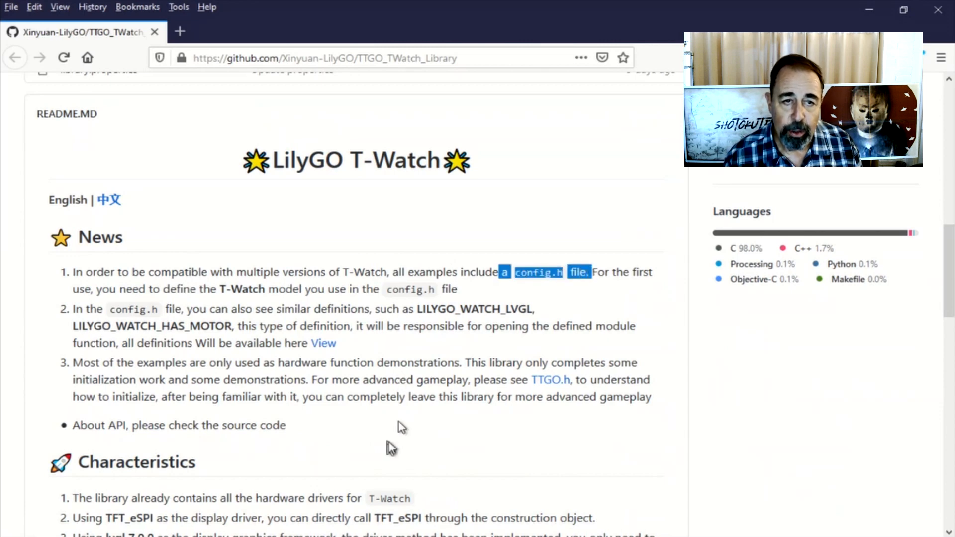
pyautogui.scroll(-3, 392, 448)
pyautogui.press('super+e')
pyautogui.moveTo(423, 43); pyautogui.dragTo(443, 51)
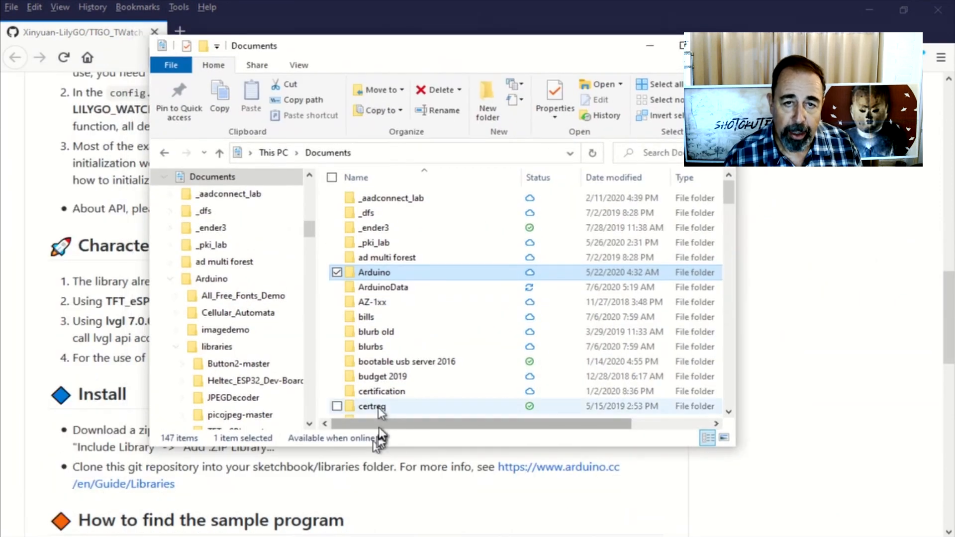
# - Browse into Arduino > libraries > TTGO_TWatch_Library-master > examples
pyautogui.doubleClick(381, 276)
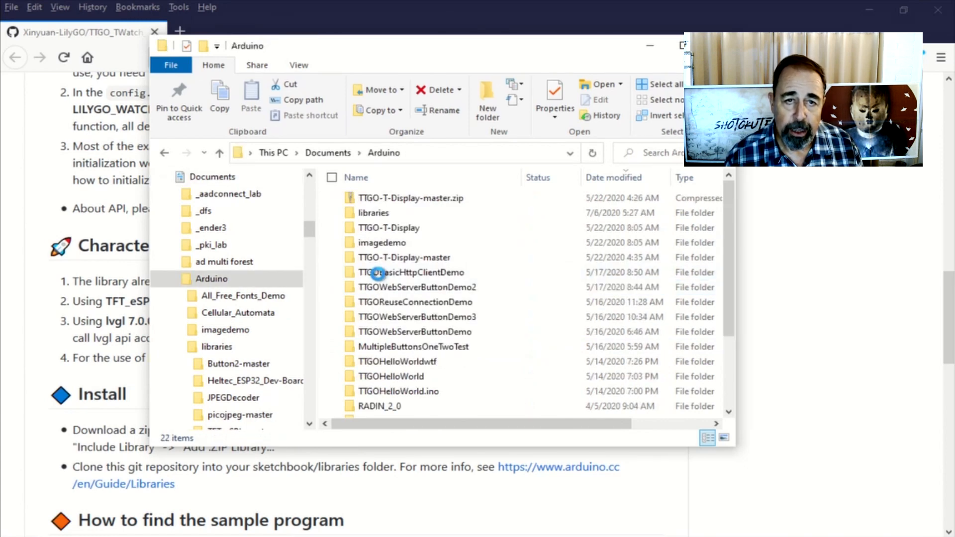
pyautogui.doubleClick(371, 215)
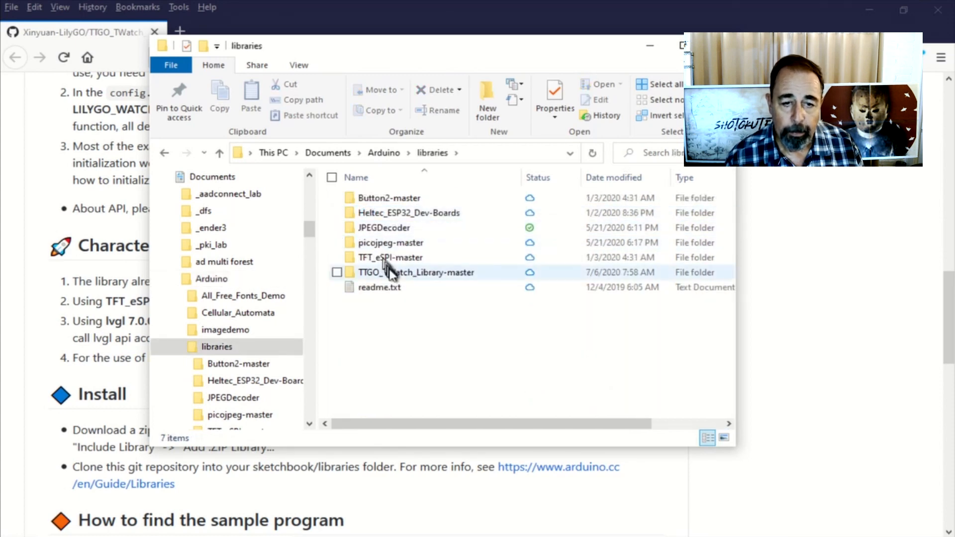
pyautogui.doubleClick(393, 276)
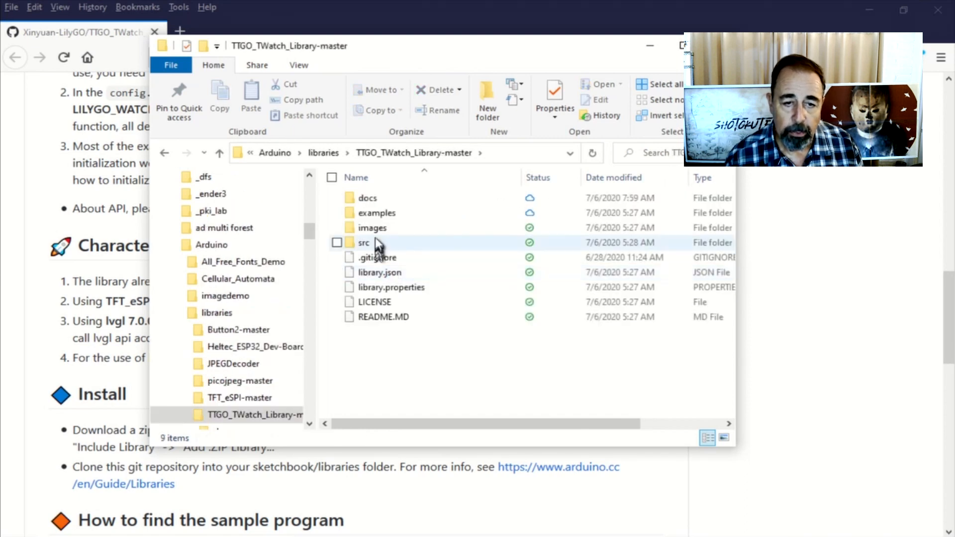
pyautogui.click(379, 219)
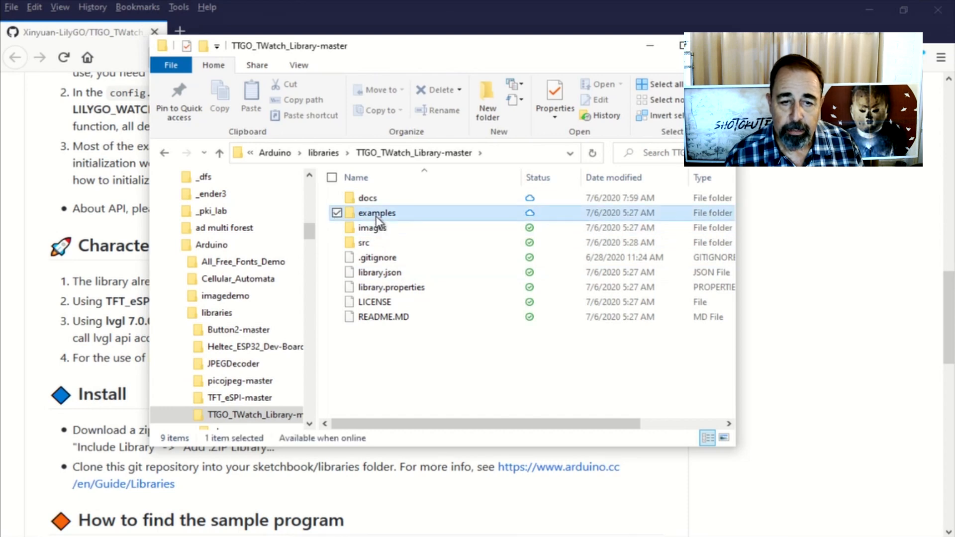
pyautogui.doubleClick(378, 216)
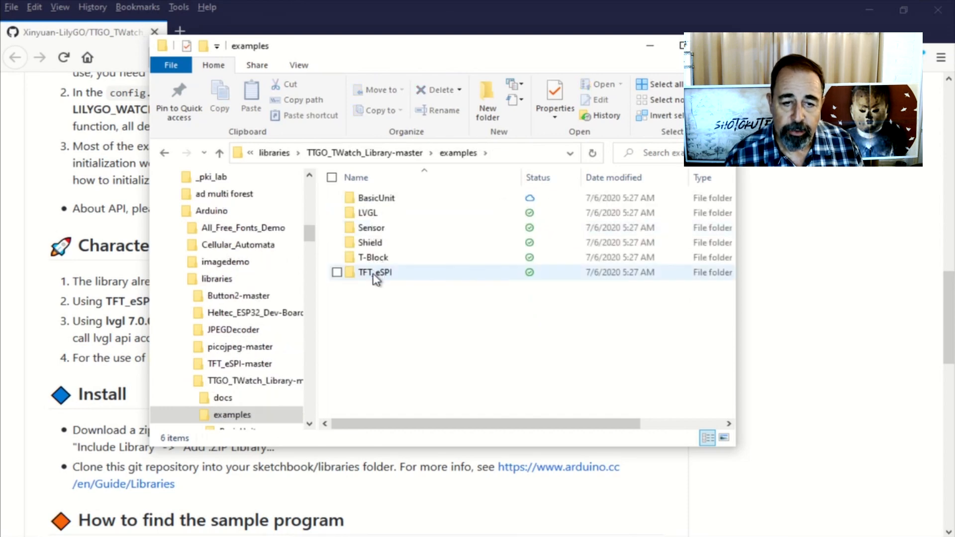
# - Enter the TFT_eSPI > TFT_Clock_Digital example folder and open its config.h
pyautogui.click(376, 275)
pyautogui.doubleClick(376, 274)
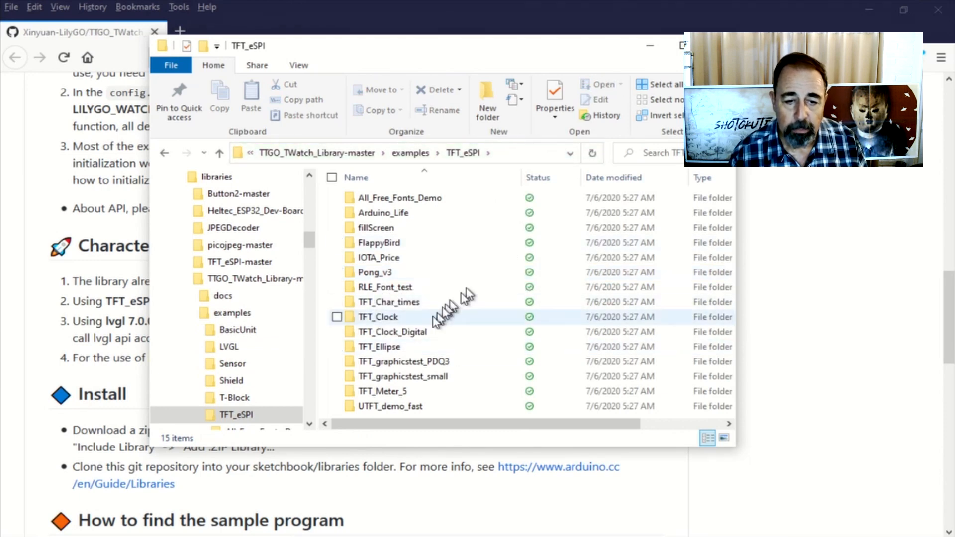
pyautogui.doubleClick(417, 332)
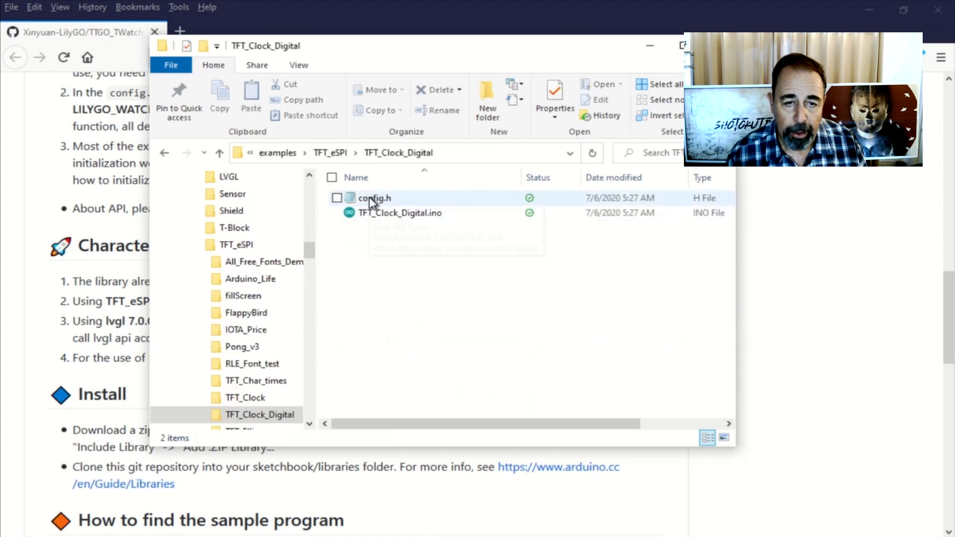
pyautogui.click(369, 197)
pyautogui.doubleClick(369, 198)
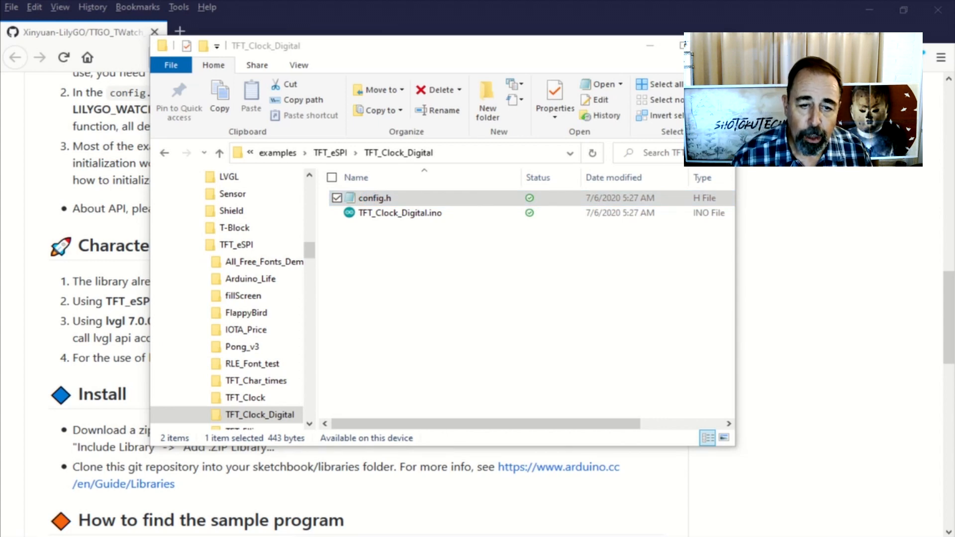
# - Delete the // before #define LILYGO_WATCH_2020_V1 to enable that board
pyautogui.moveTo(581, 139); pyautogui.dragTo(571, 131)
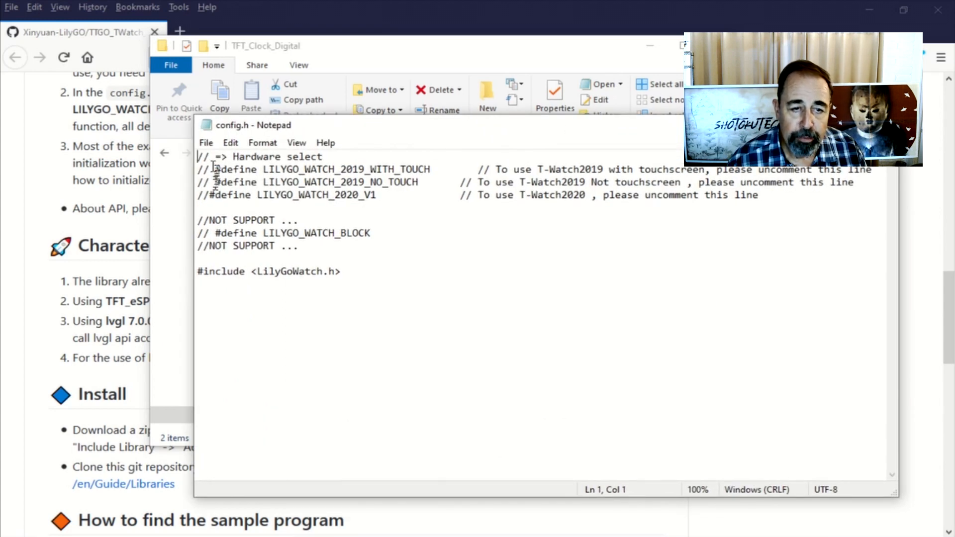
pyautogui.moveTo(209, 194); pyautogui.dragTo(184, 193)
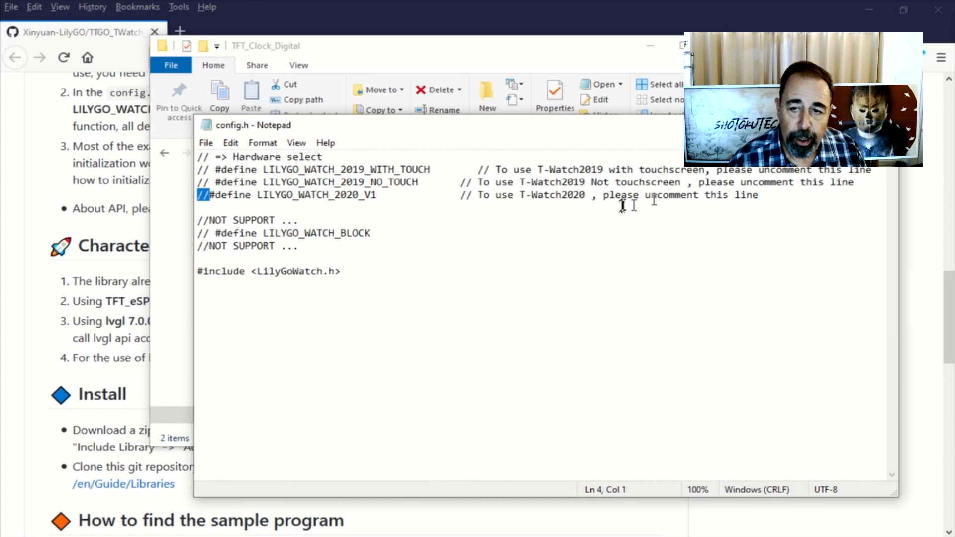
pyautogui.press('Delete')
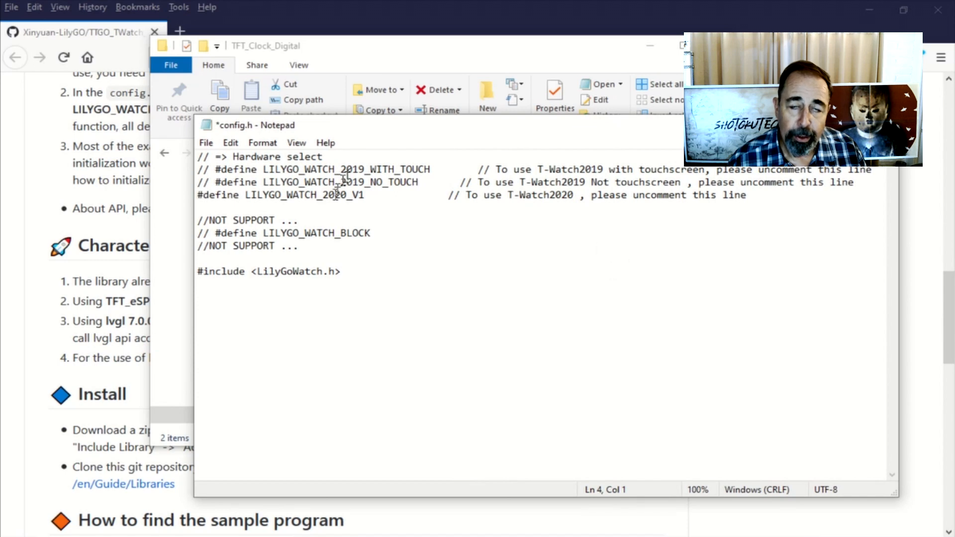
# - Close config.h in Notepad, answering the save prompt to keep the change
pyautogui.moveTo(215, 271); pyautogui.dragTo(330, 274)
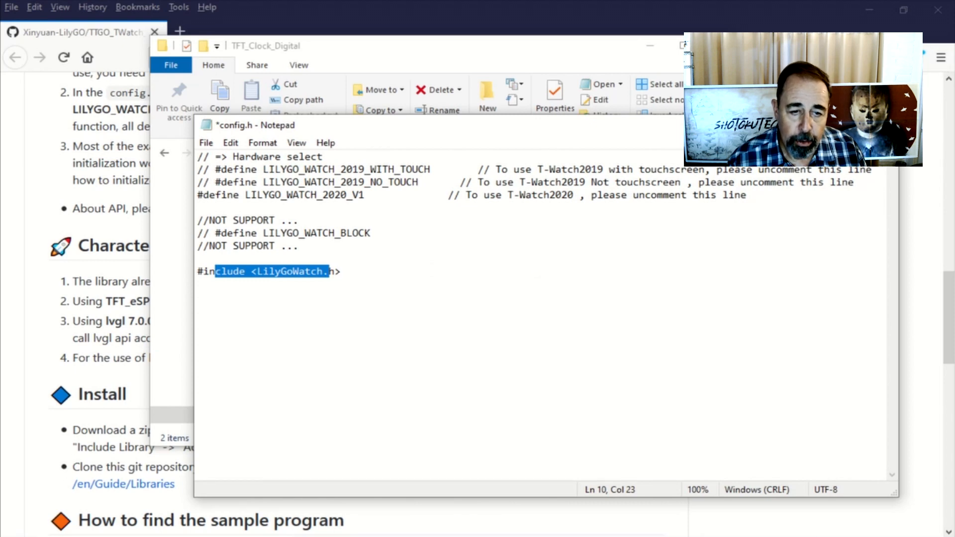
pyautogui.click(881, 125)
pyautogui.click(503, 285)
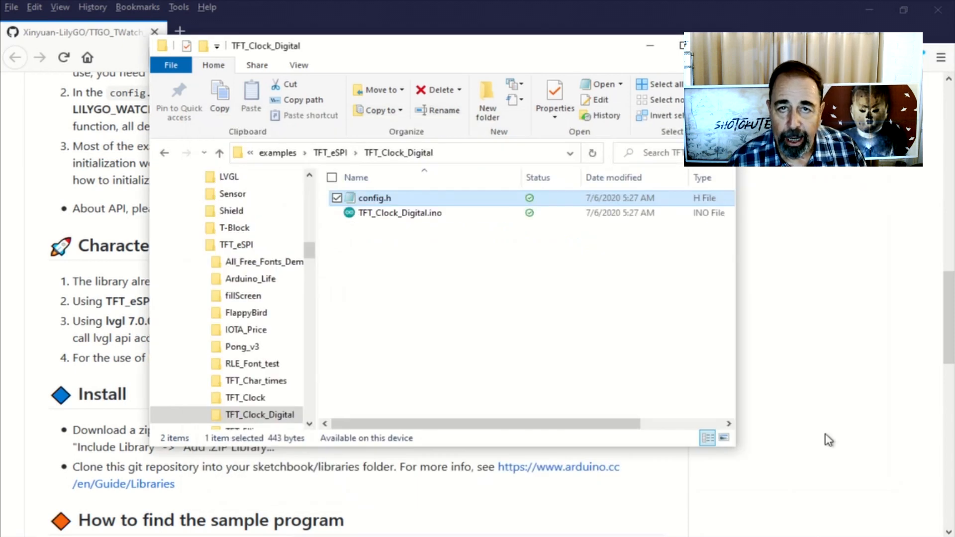